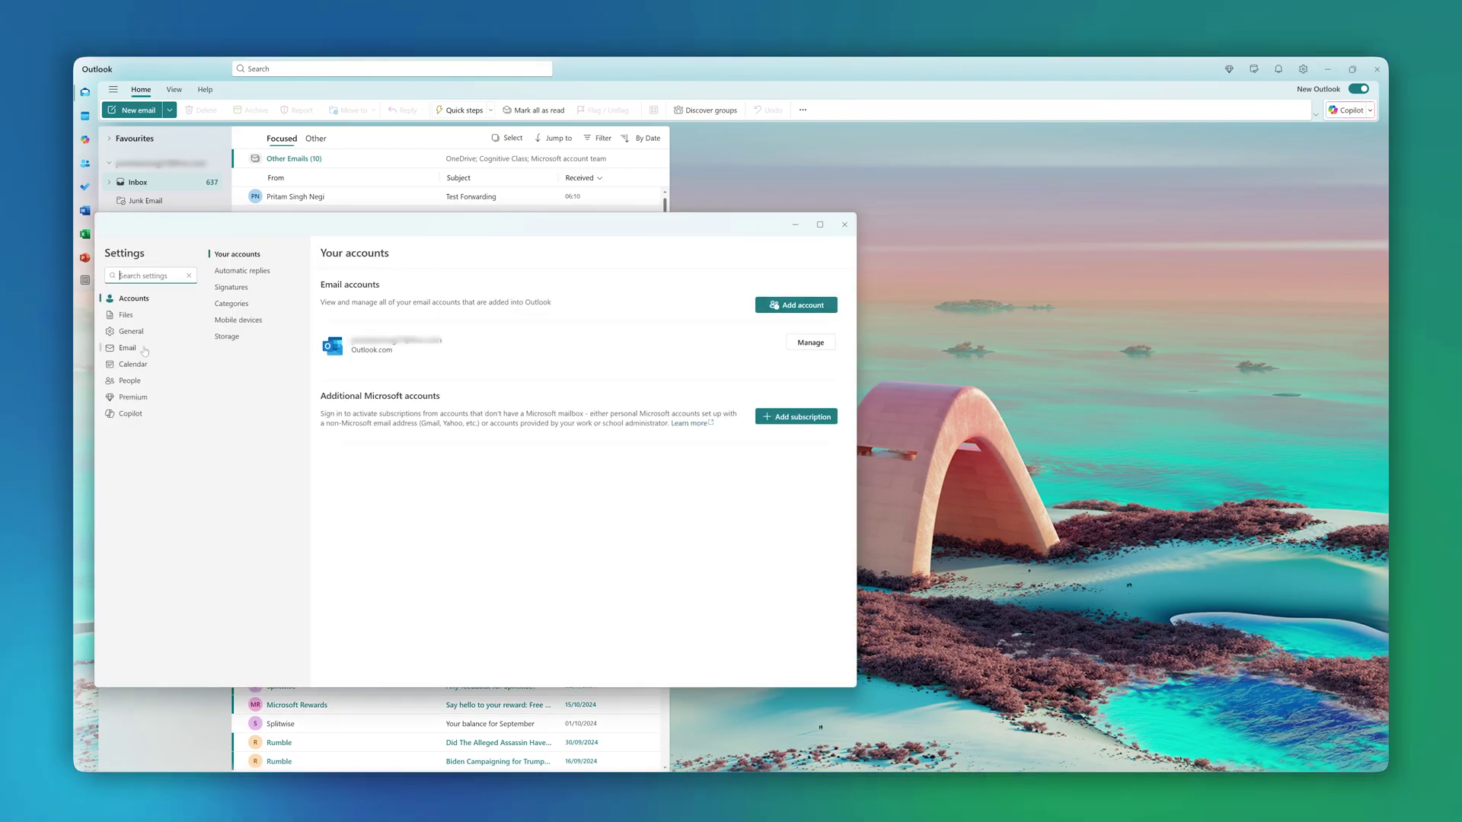
# Preview enabling forwarding in Email > Forwarding with the pasted address and a kept copy
pyautogui.click(129, 348)
pyautogui.click(233, 453)
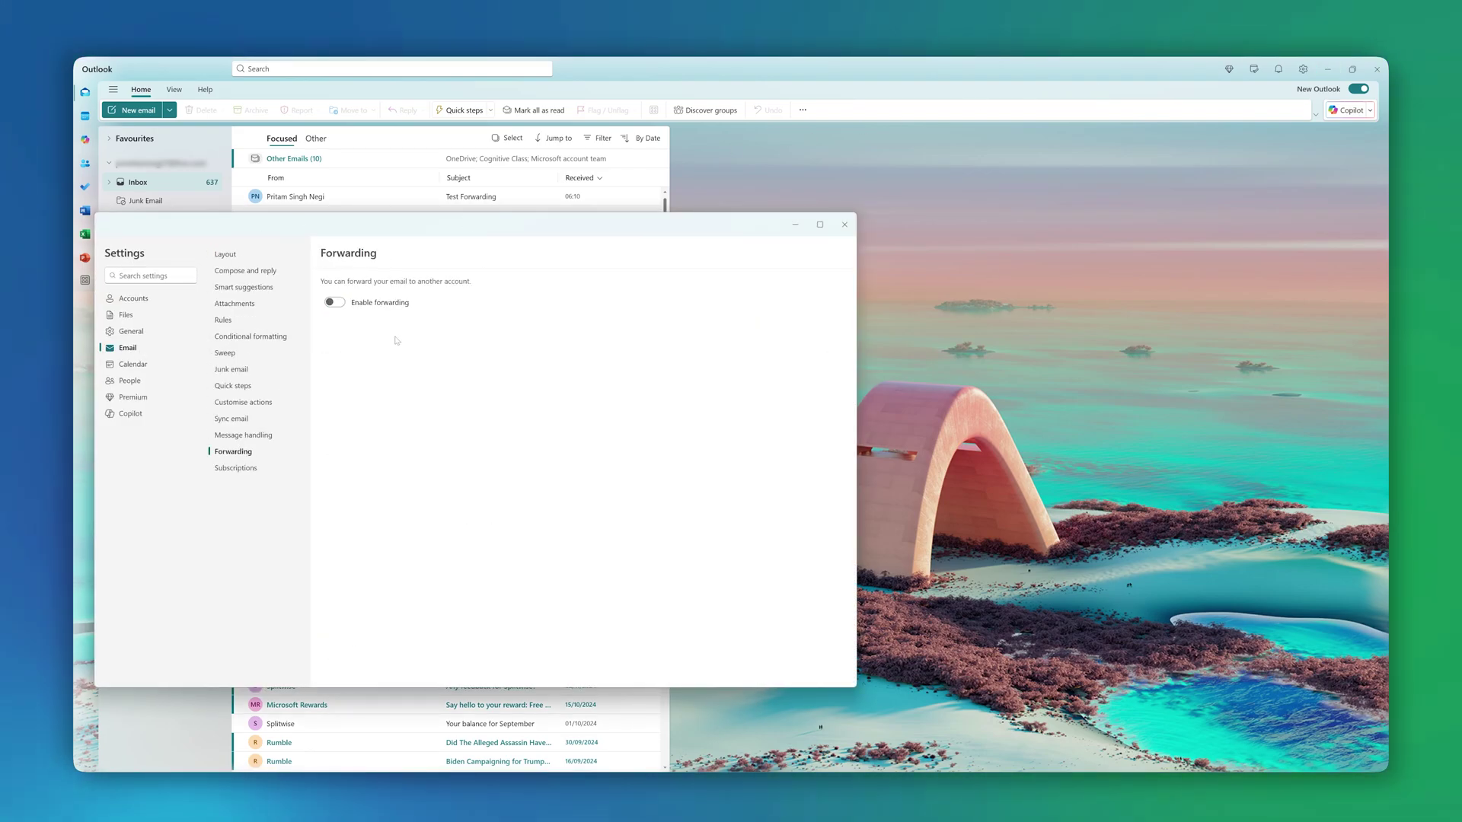
pyautogui.click(335, 303)
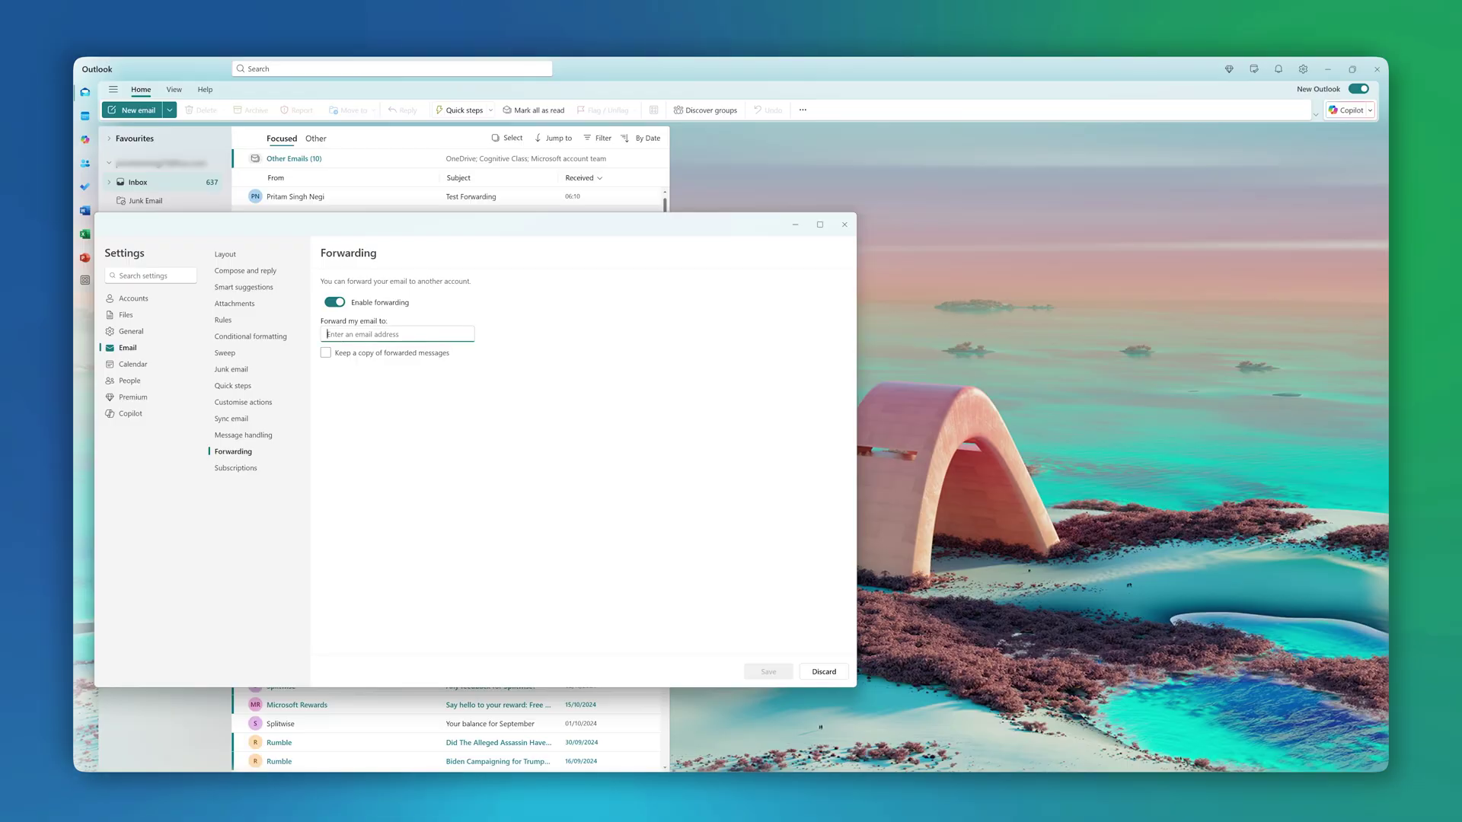
pyautogui.hotkey('ctrl', 'v')
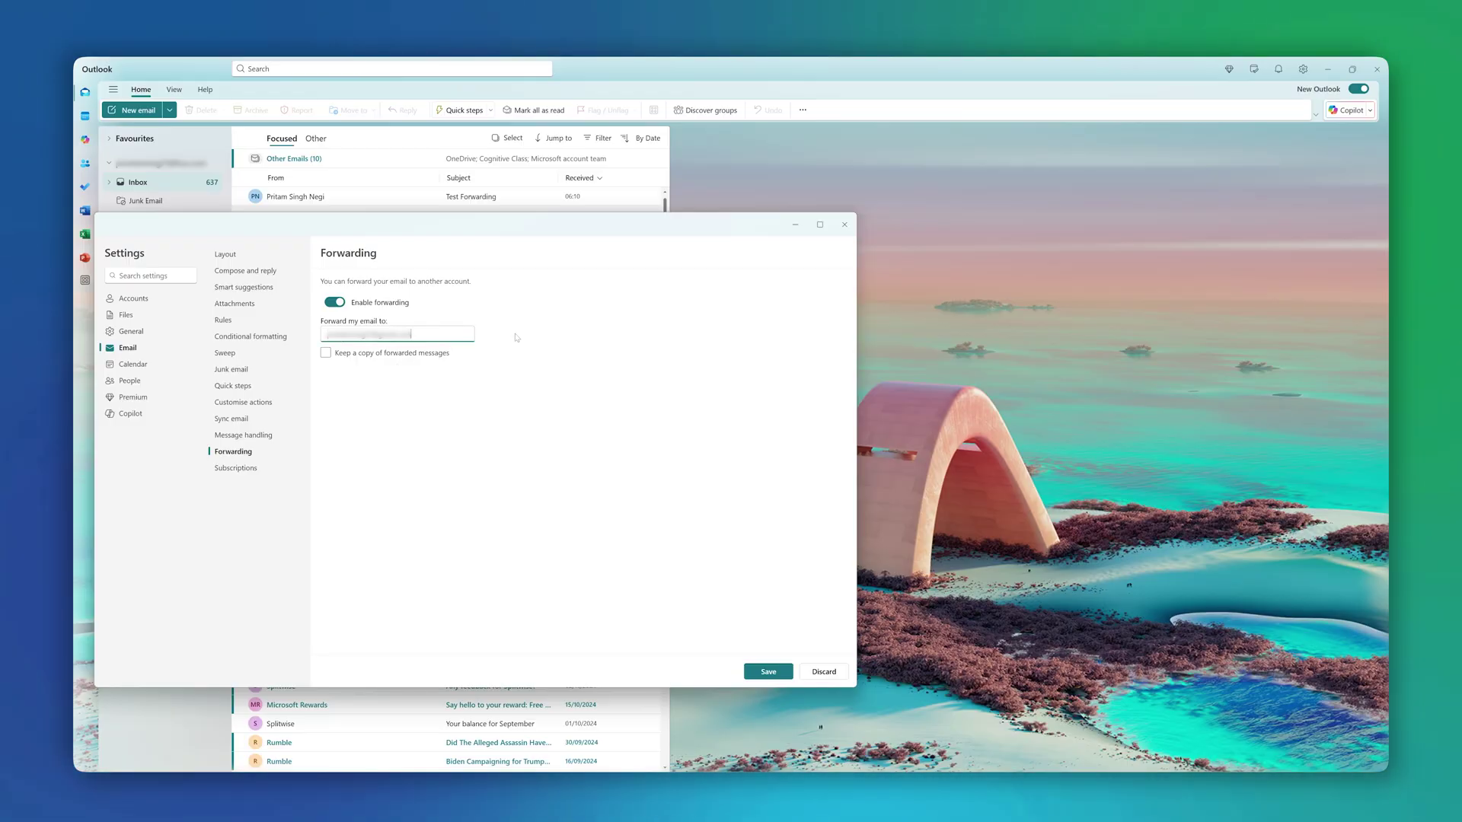
pyautogui.click(326, 355)
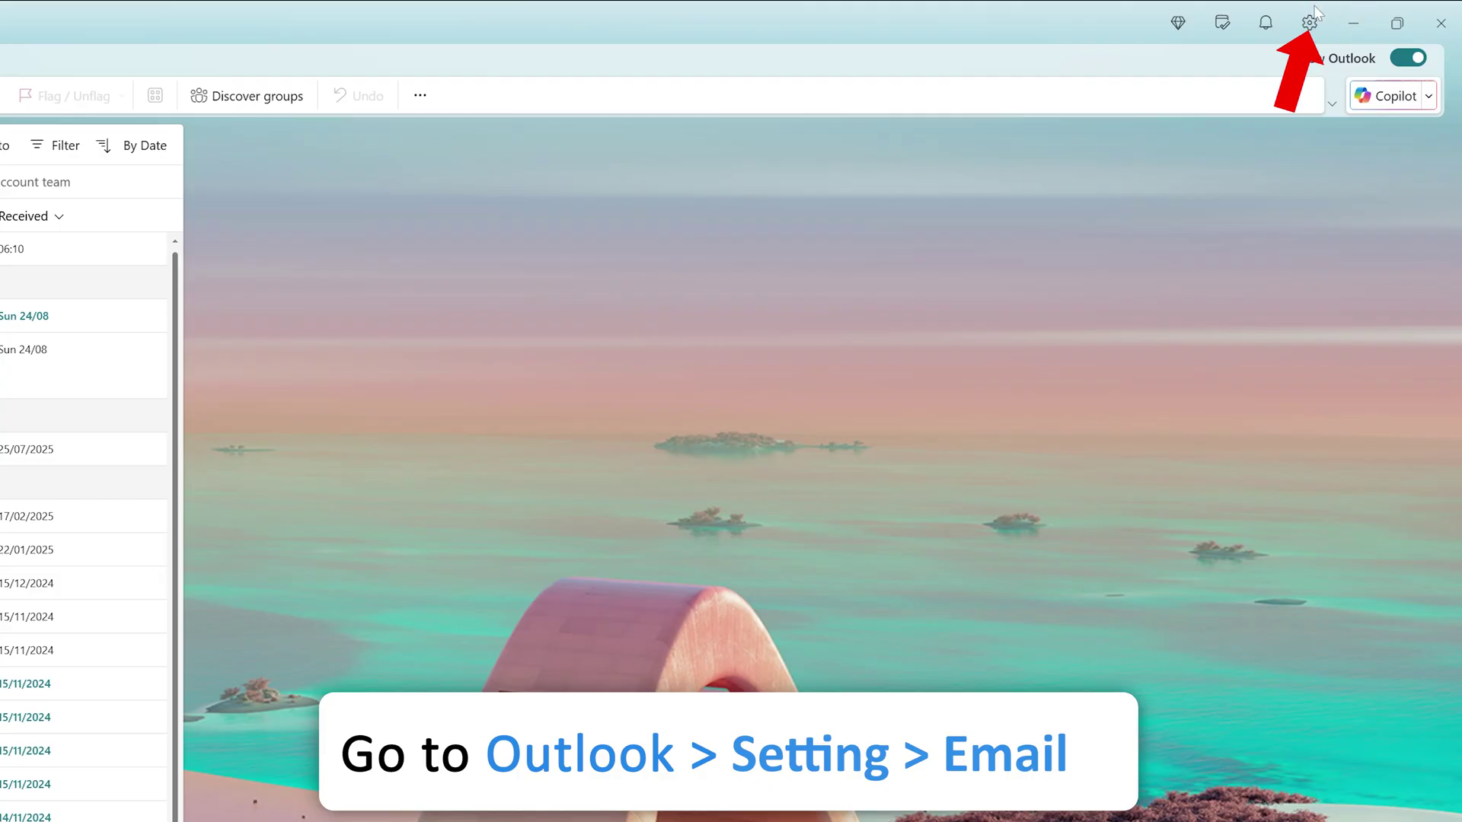
# Reach the Forwarding page under Settings > Email, with forwarding still off
pyautogui.click(1310, 25)
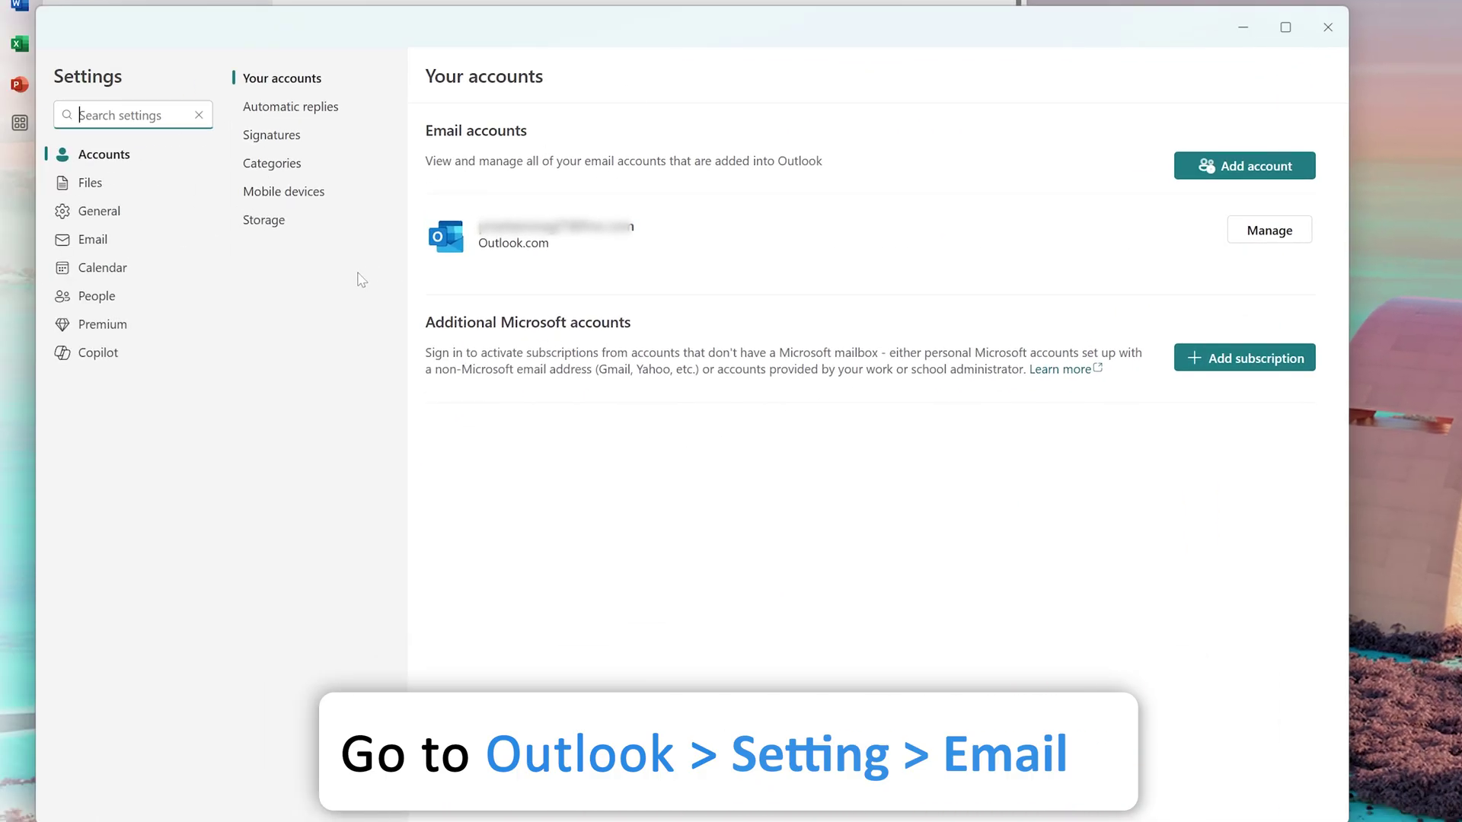
pyautogui.click(116, 240)
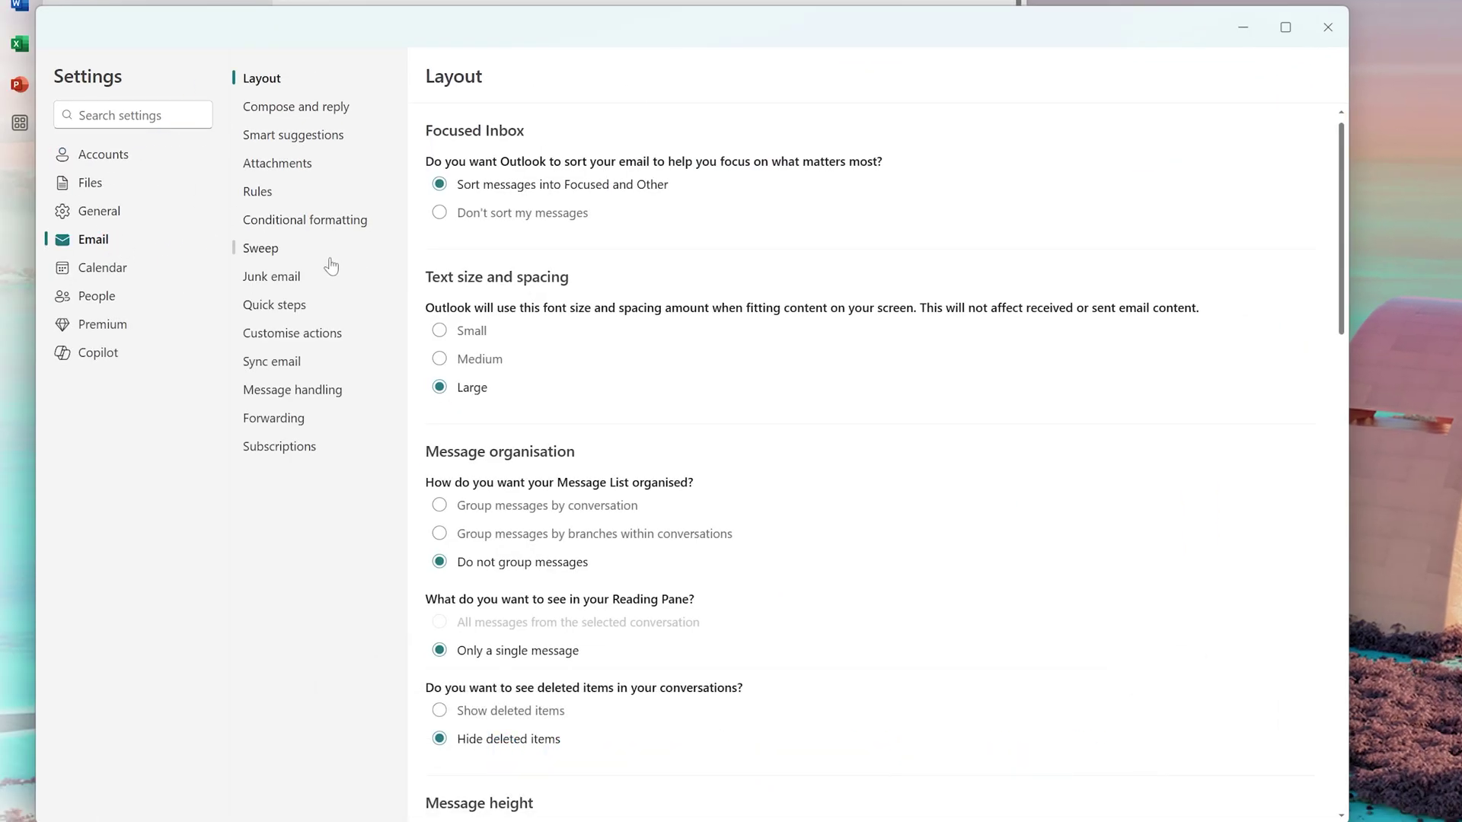
pyautogui.click(295, 425)
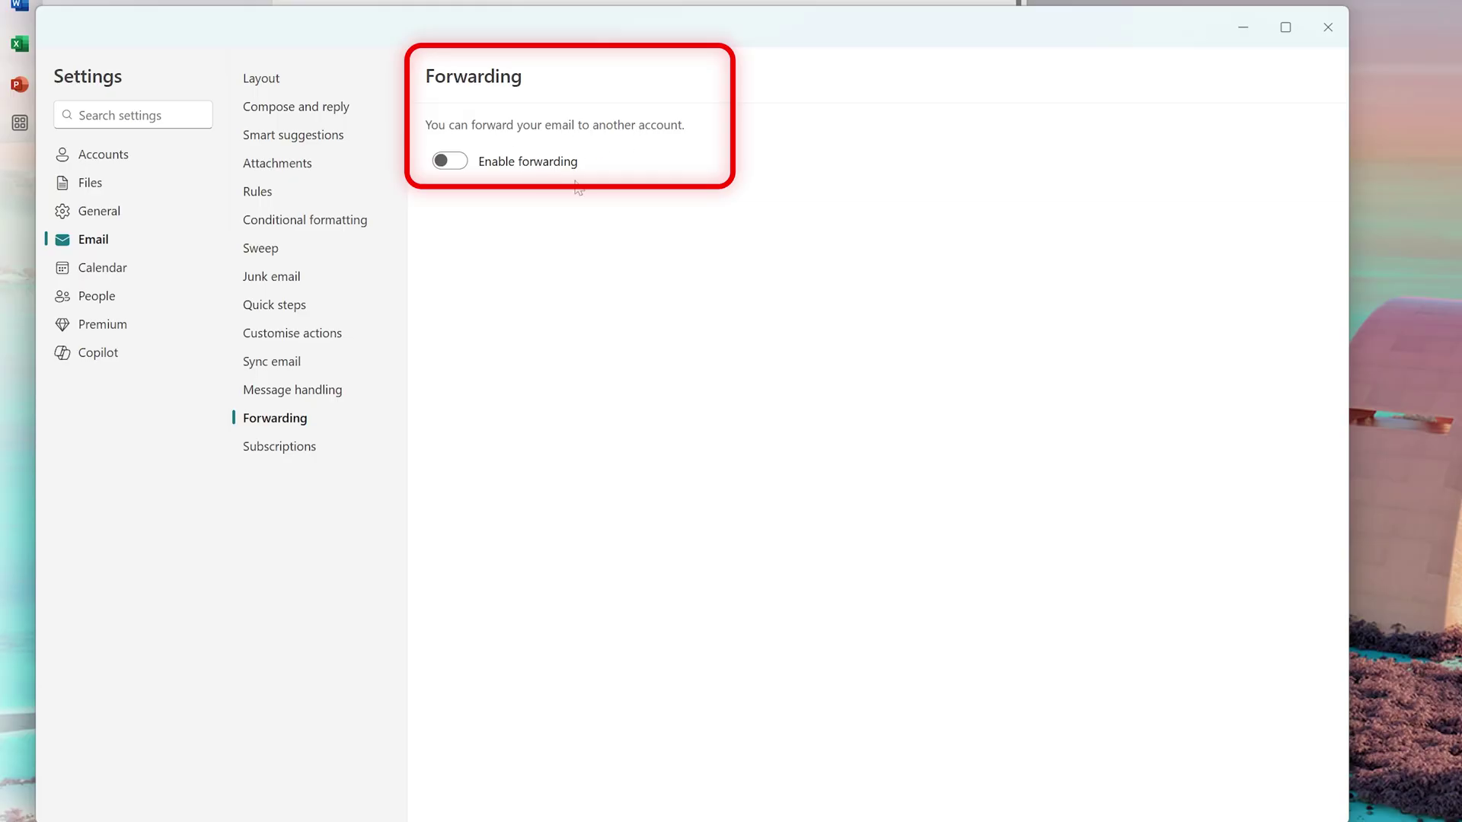
# Enable forwarding to the pasted Gmail address, keep a copy, save and return to the inbox
pyautogui.click(450, 162)
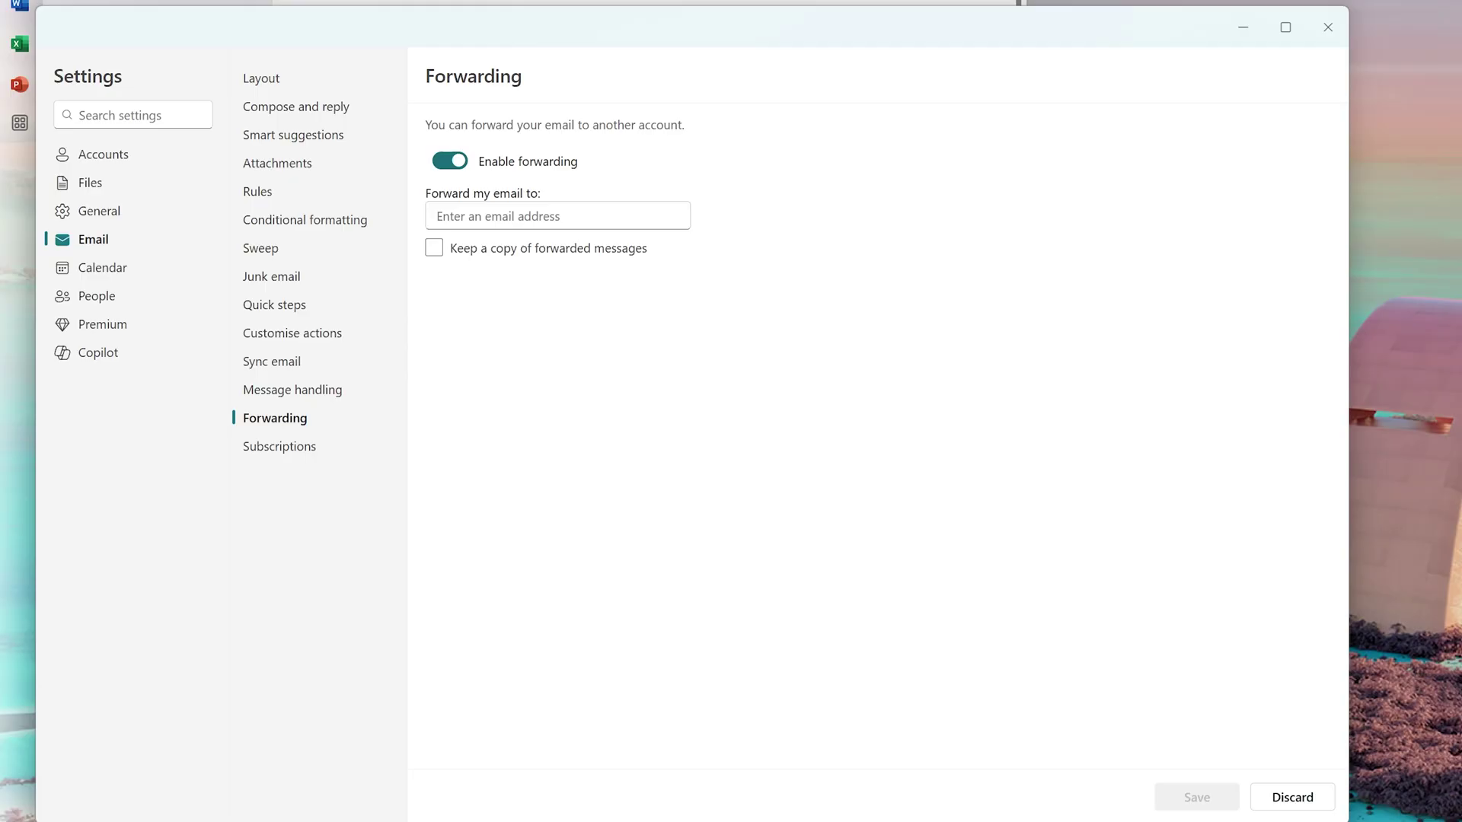
pyautogui.press('Tab')
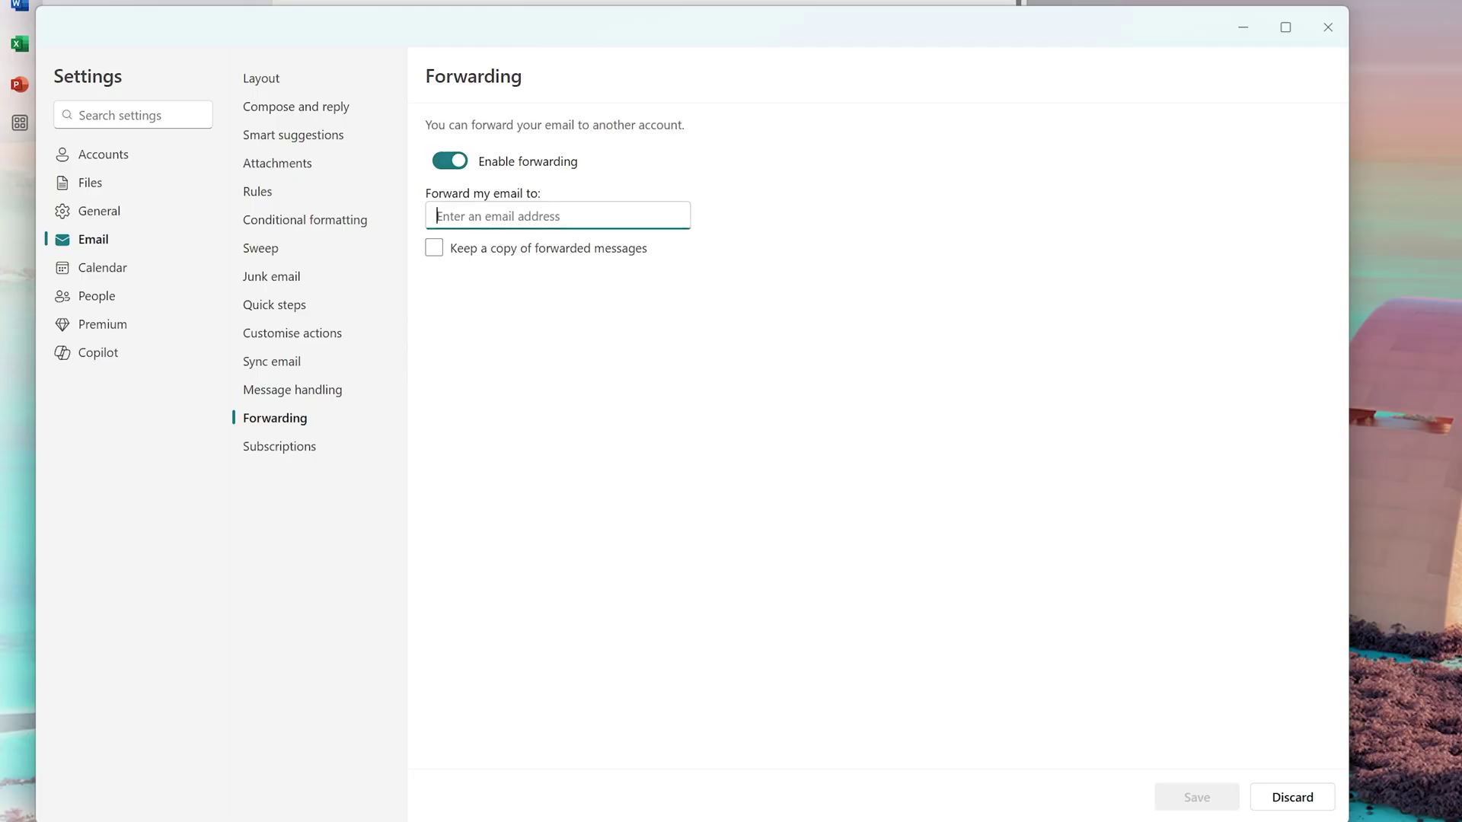
pyautogui.hotkey('ctrl', 'v')
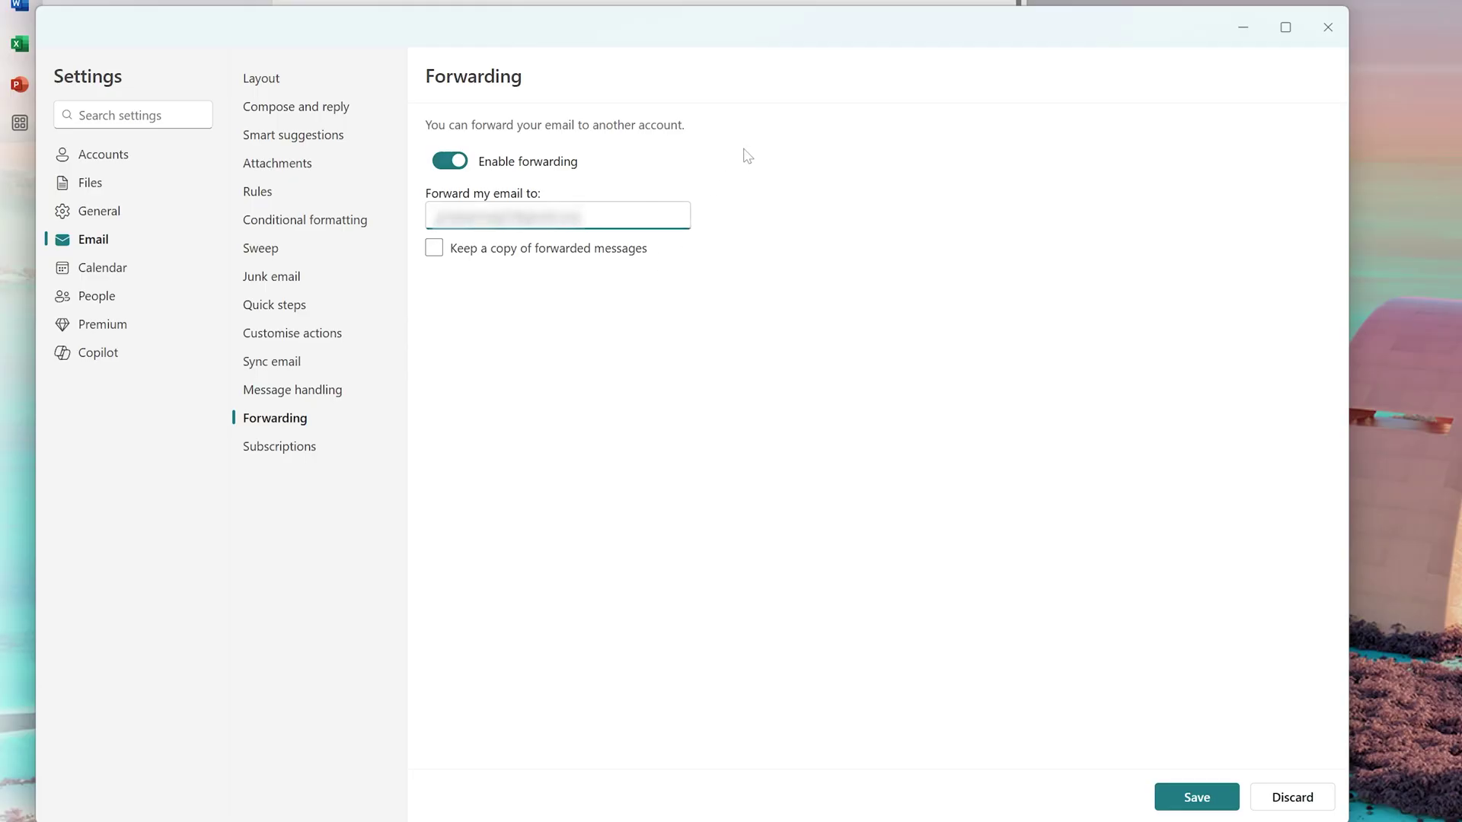
pyautogui.click(434, 256)
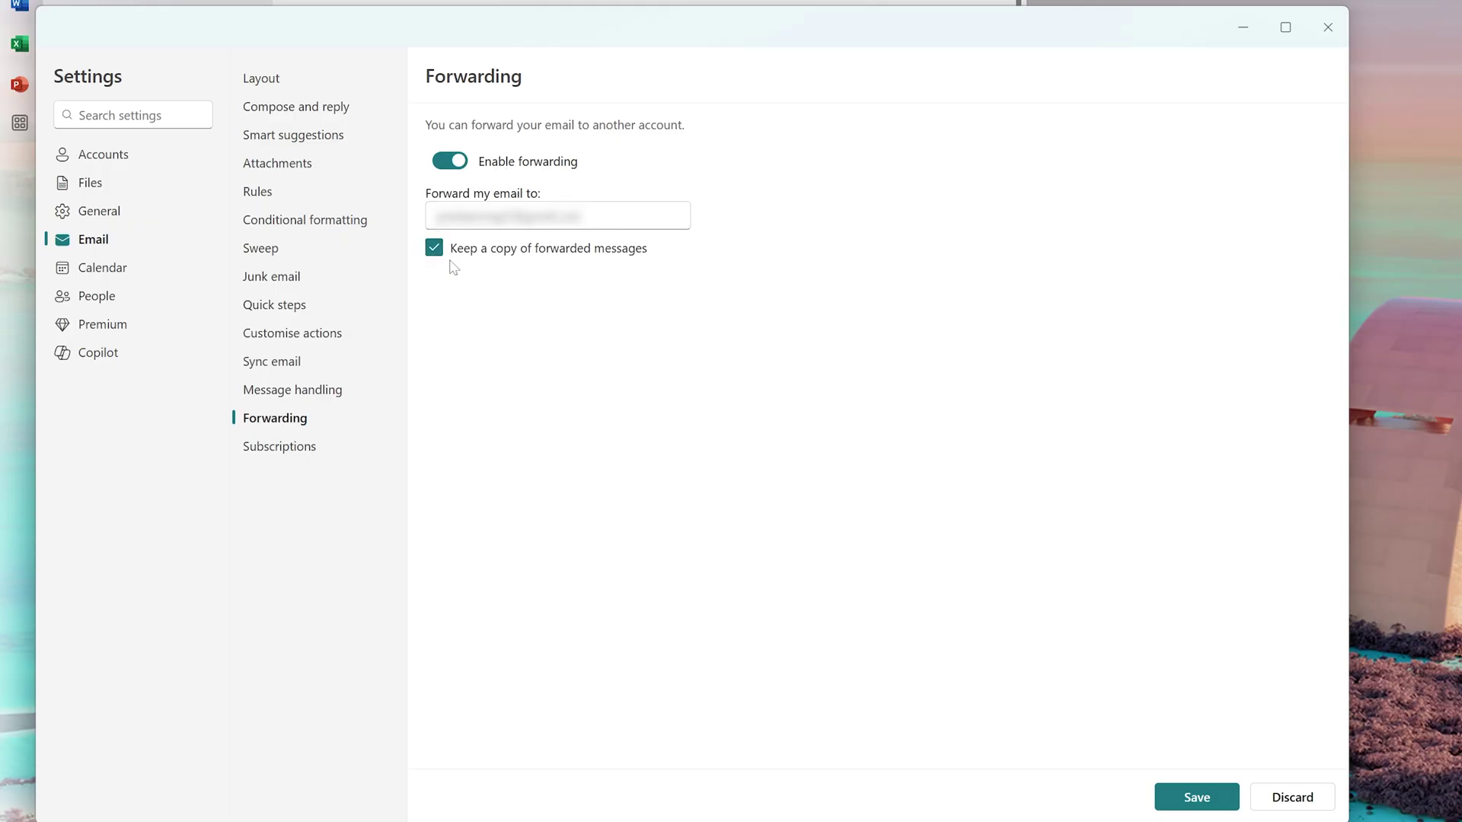
pyautogui.click(1203, 803)
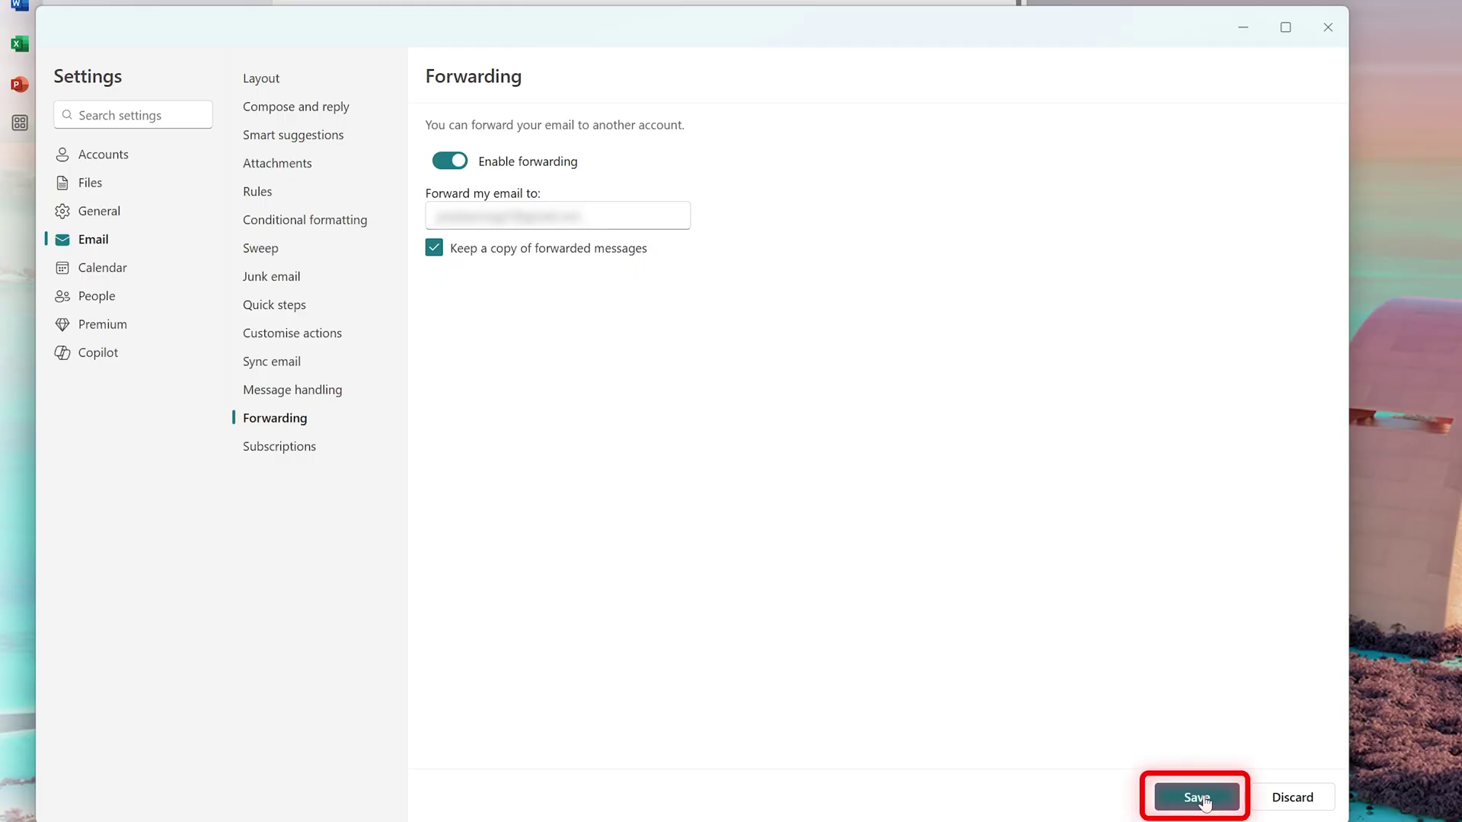
pyautogui.click(1326, 26)
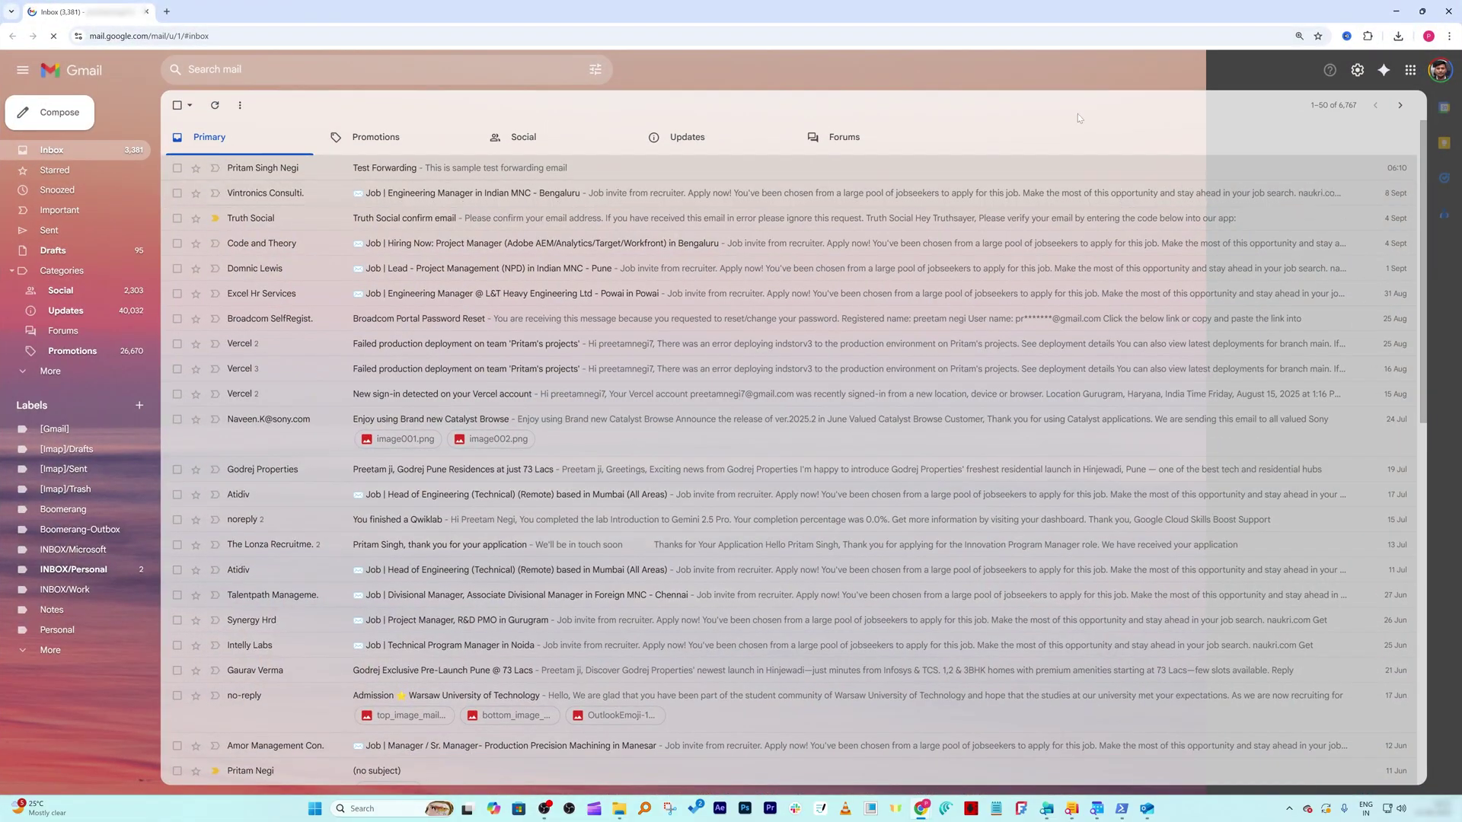
# Snap Gmail right and Outlook left, then pull the second Gmail inbox into its own window
pyautogui.moveTo(1078, 113)
pyautogui.mouseDown()
pyautogui.moveTo(1237, 122)
pyautogui.moveTo(1461, 343)
pyautogui.mouseUp()
pyautogui.click(384, 195)
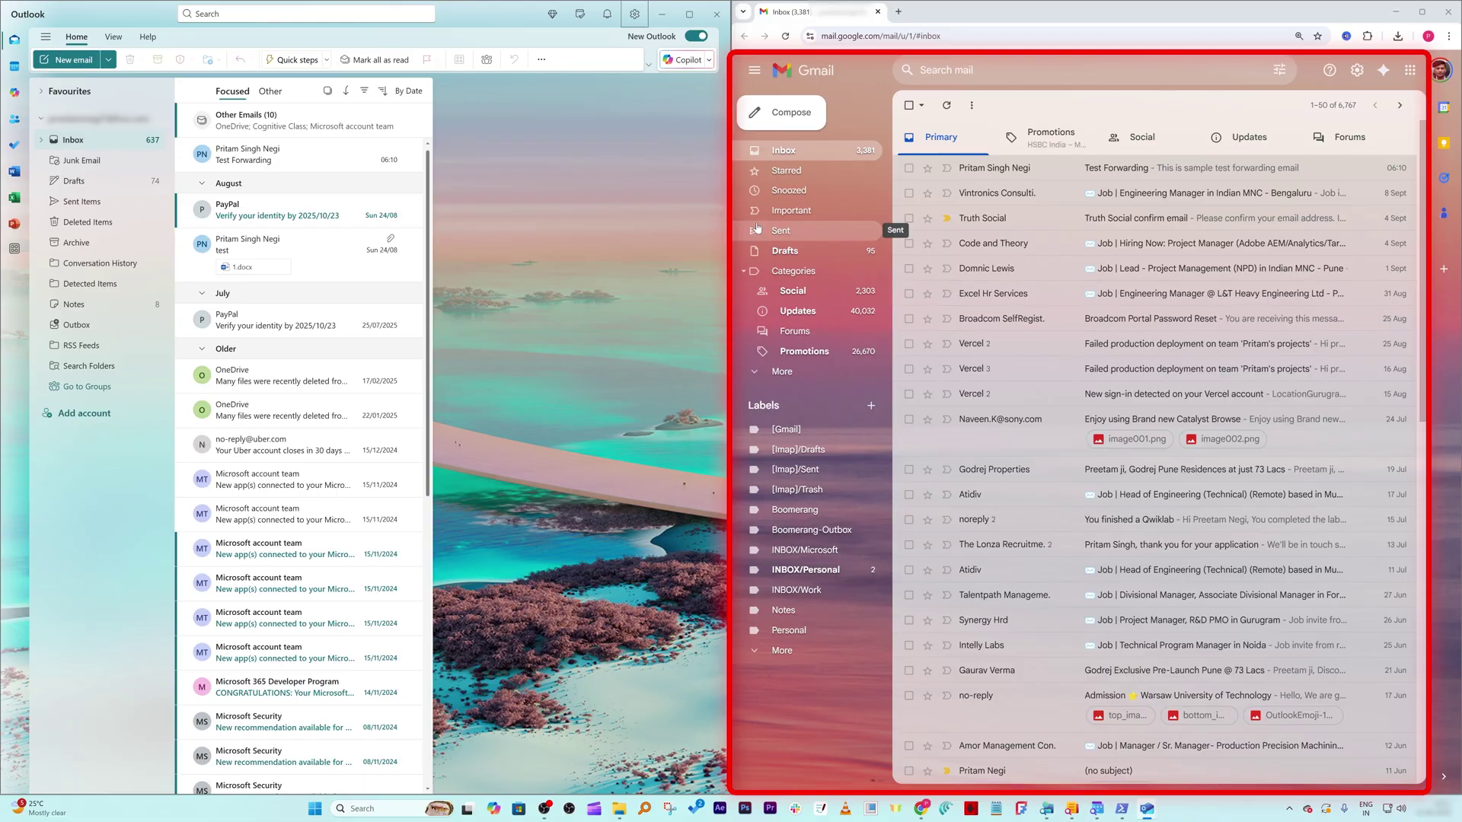
pyautogui.click(467, 217)
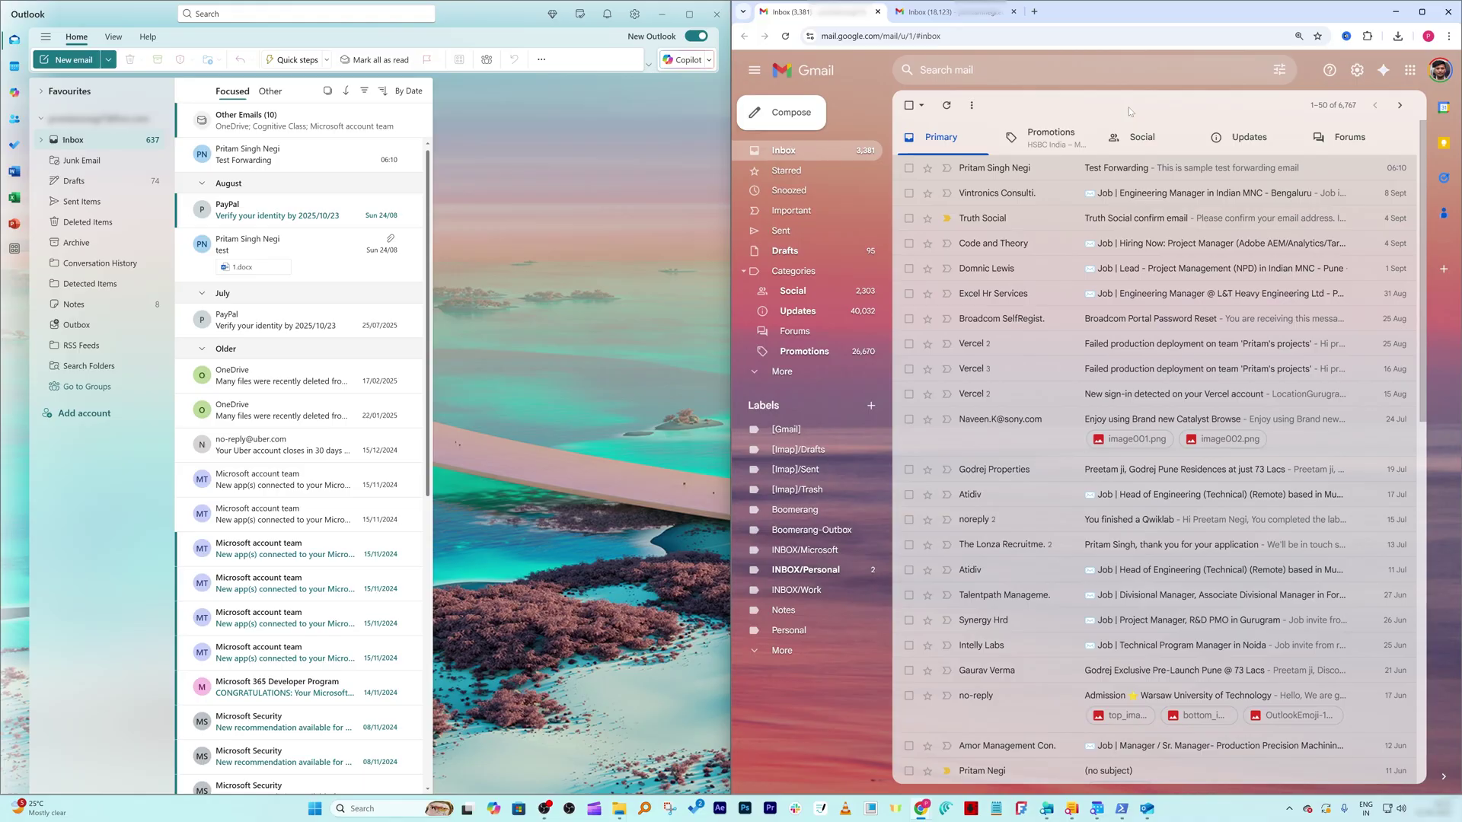
pyautogui.click(973, 16)
pyautogui.moveTo(973, 16)
pyautogui.mouseDown()
pyautogui.moveTo(694, 17)
pyautogui.moveTo(778, 54)
pyautogui.mouseUp()
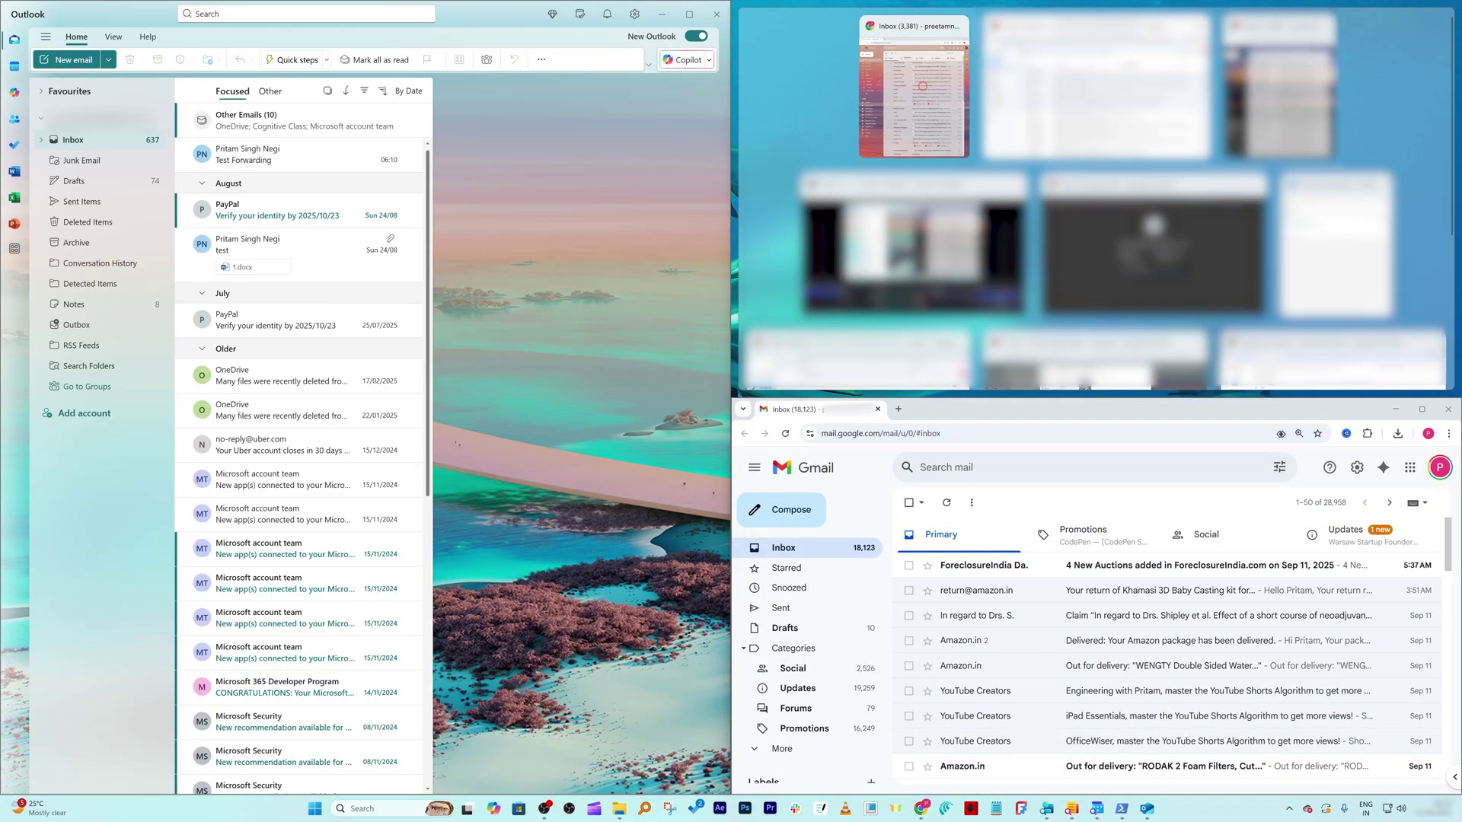
# Start a new full-screen Gmail message with the default signature removed
pyautogui.click(913, 86)
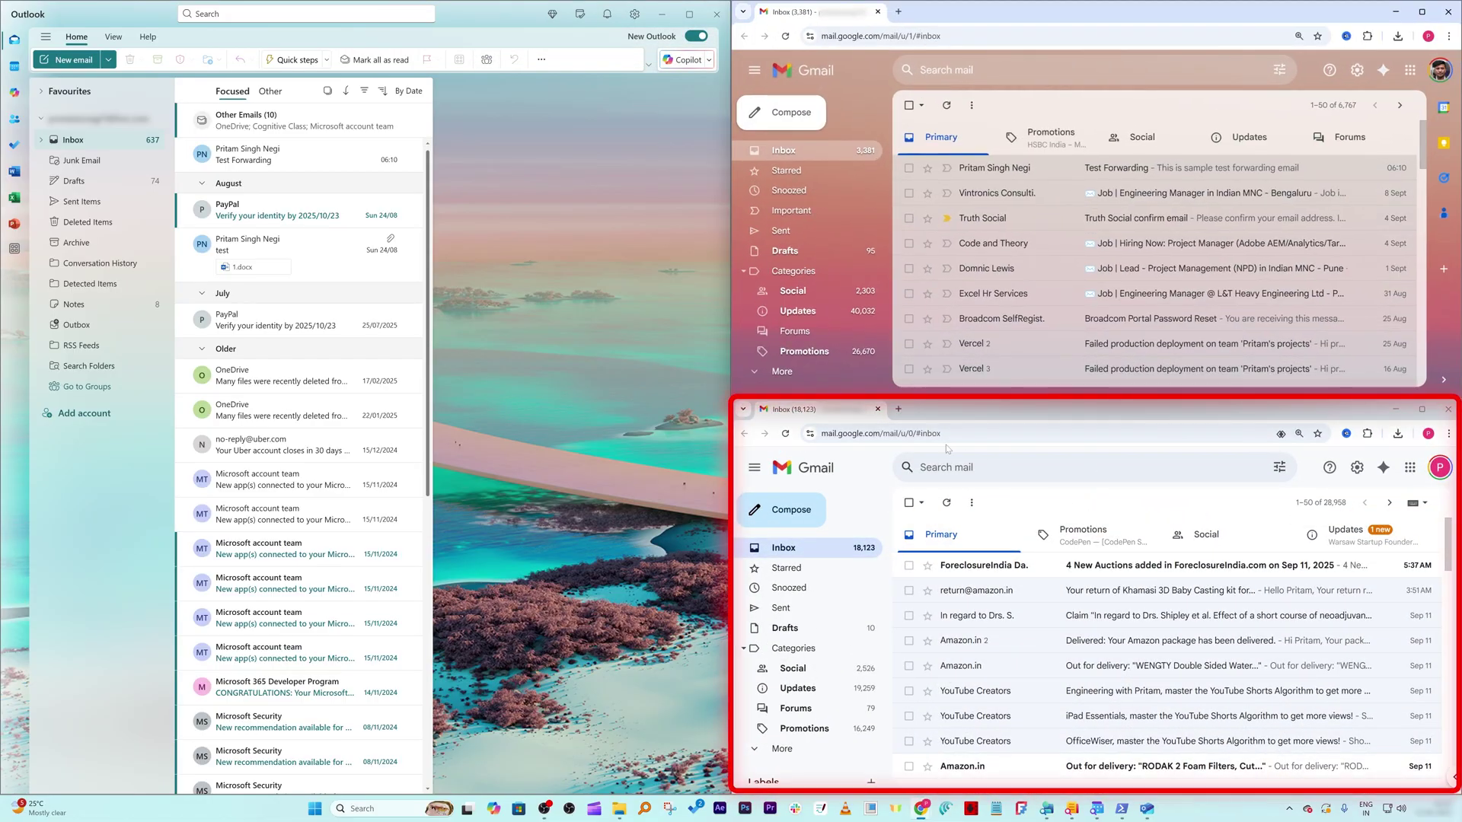
pyautogui.click(786, 509)
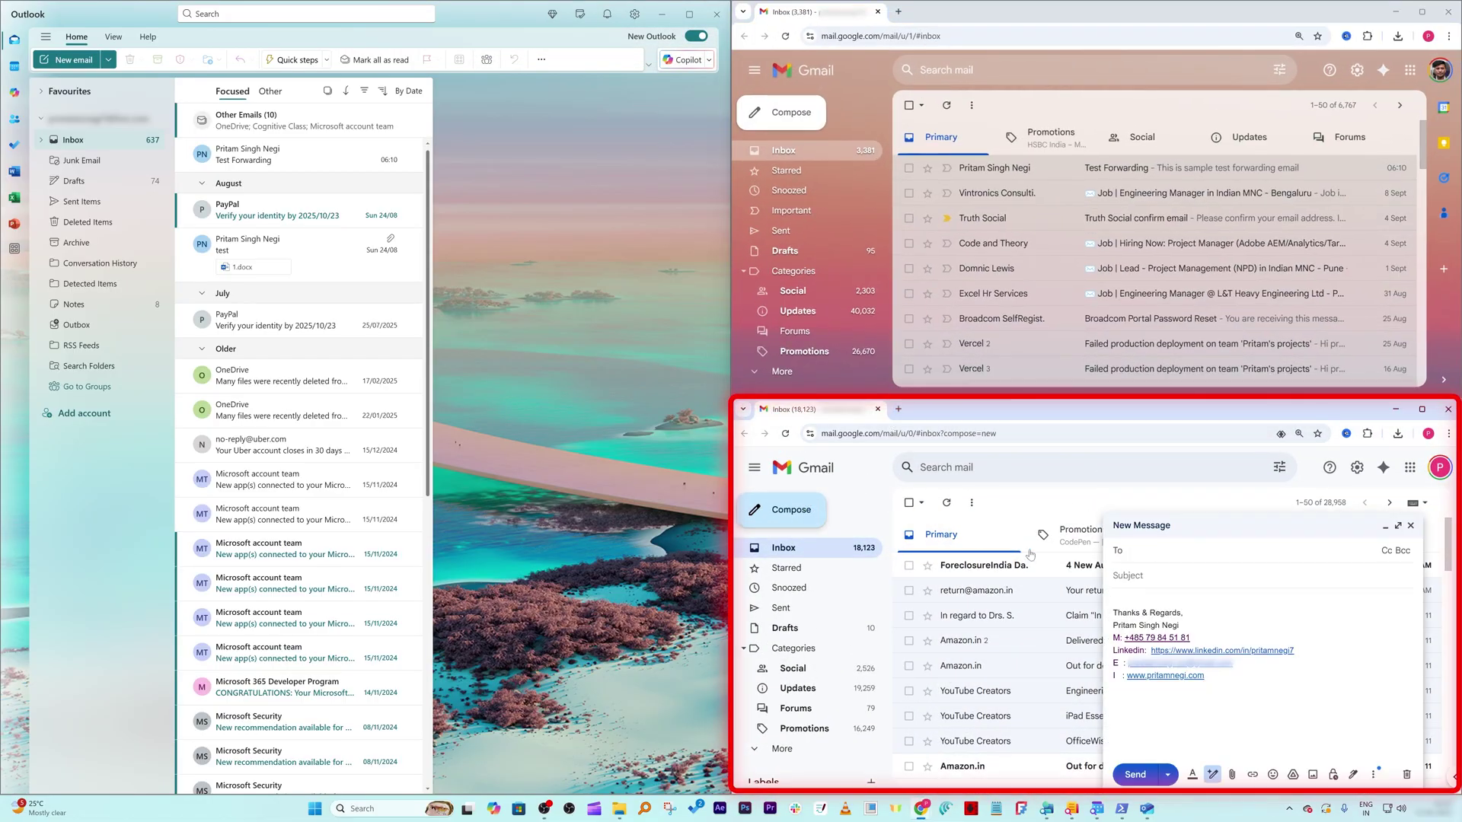
pyautogui.moveTo(1302, 679); pyautogui.dragTo(1113, 611)
pyautogui.press('BackSpace')
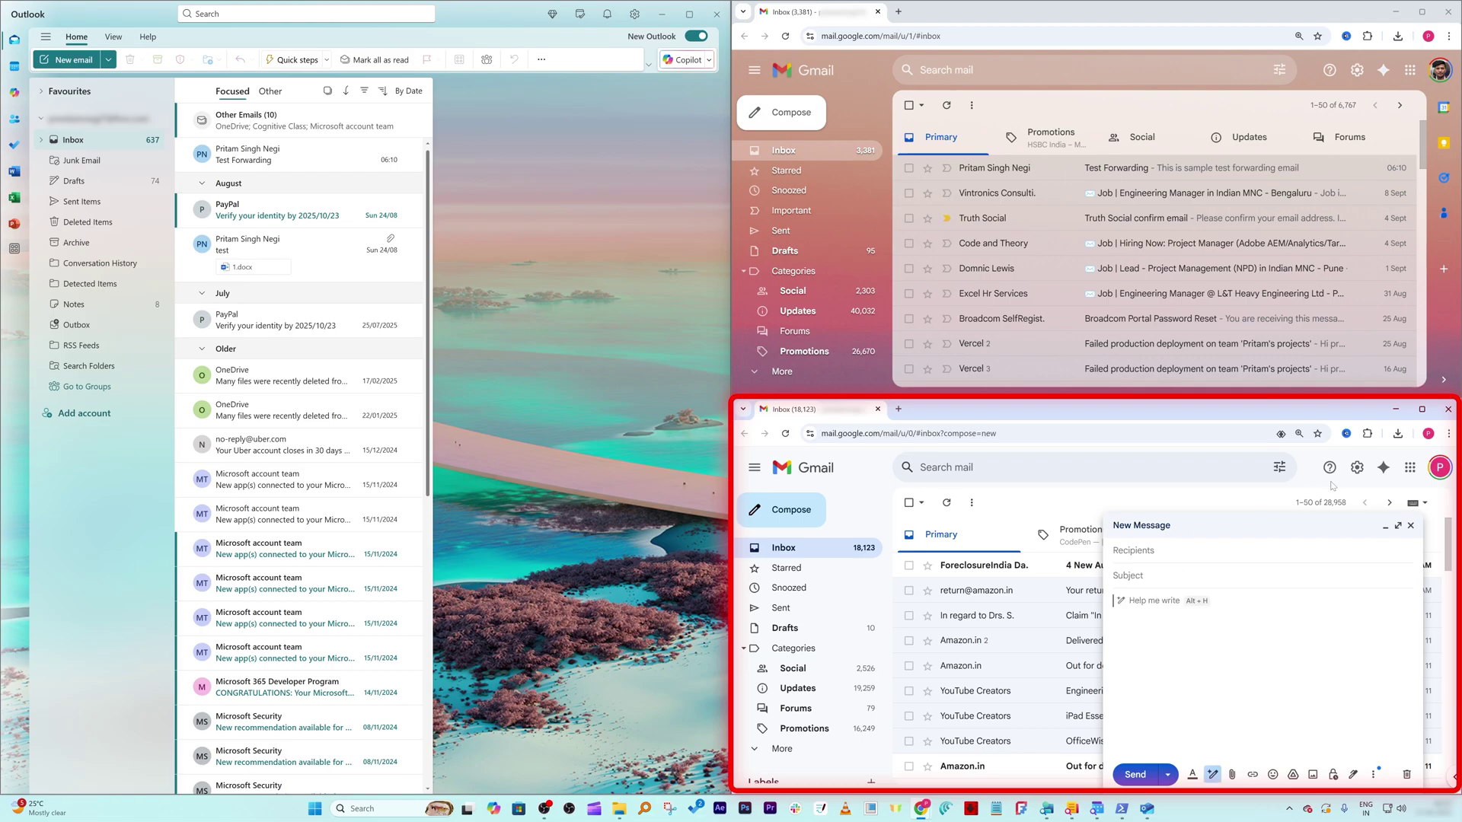
pyautogui.click(1397, 526)
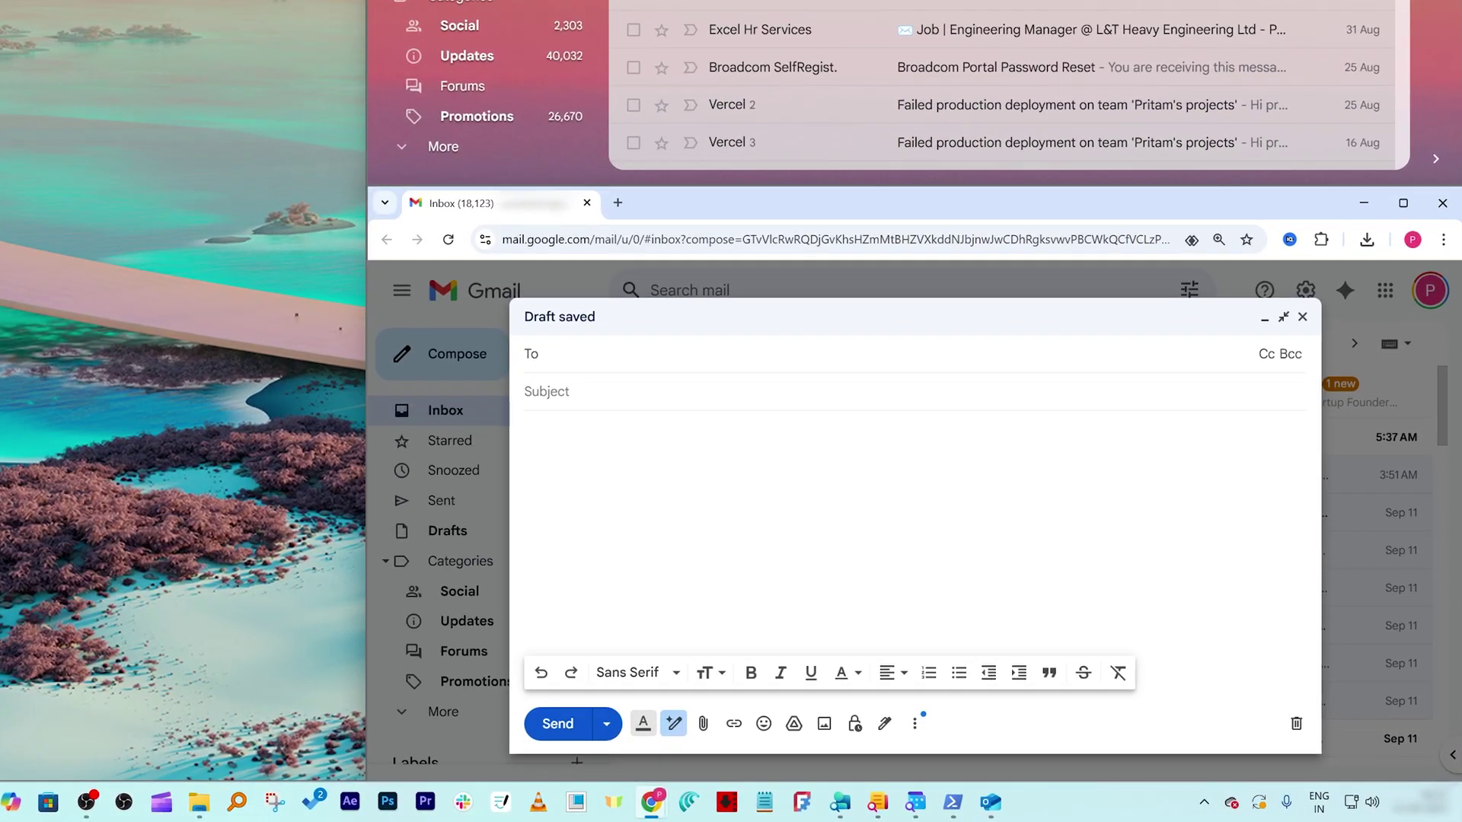
pyautogui.write('pre')
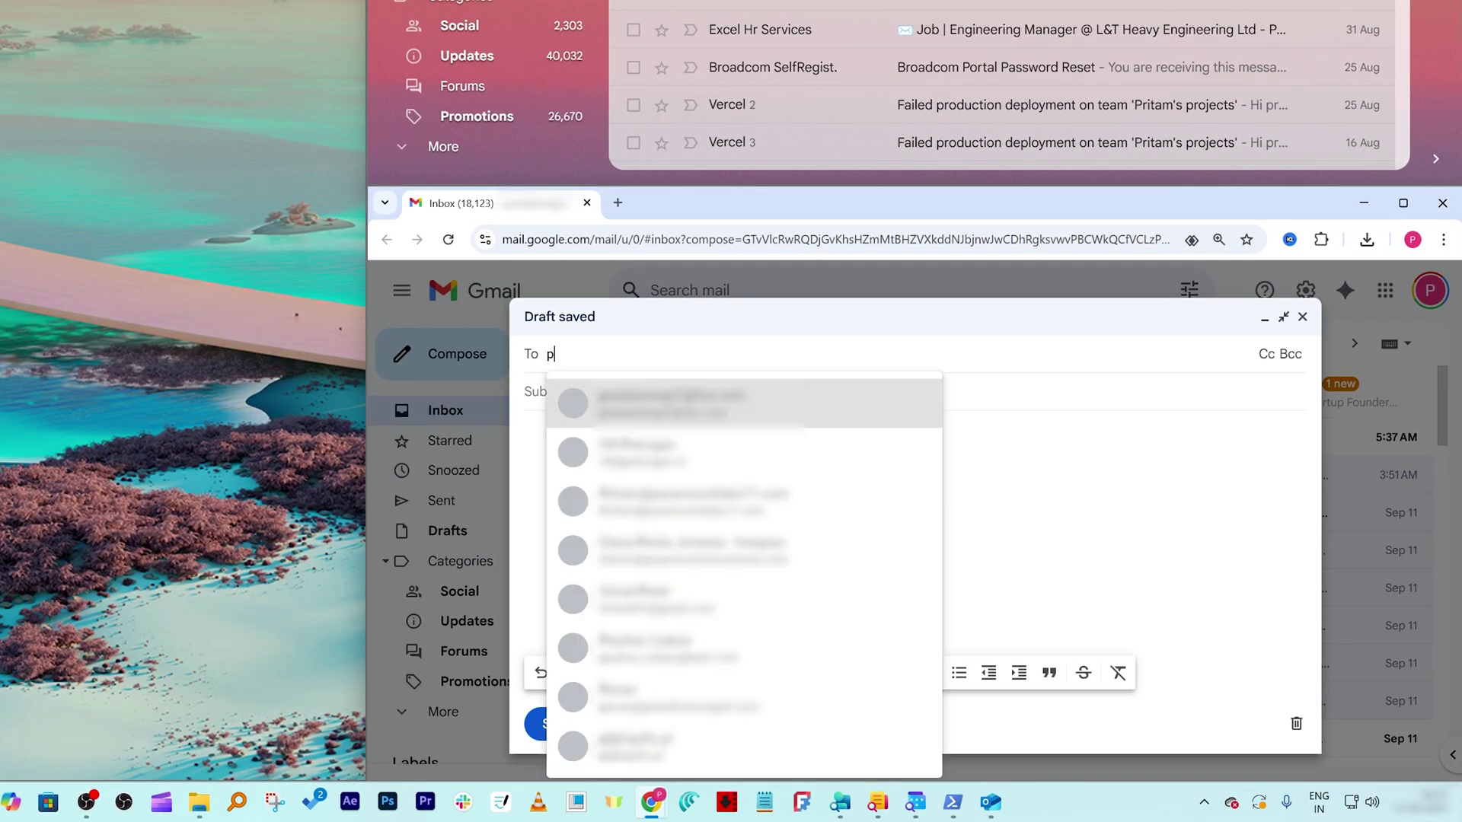
# Address it to the suggested contact with subject 'Test Fowarding Email', a test line and a sign-off
pyautogui.click(685, 412)
pyautogui.press('Tab')
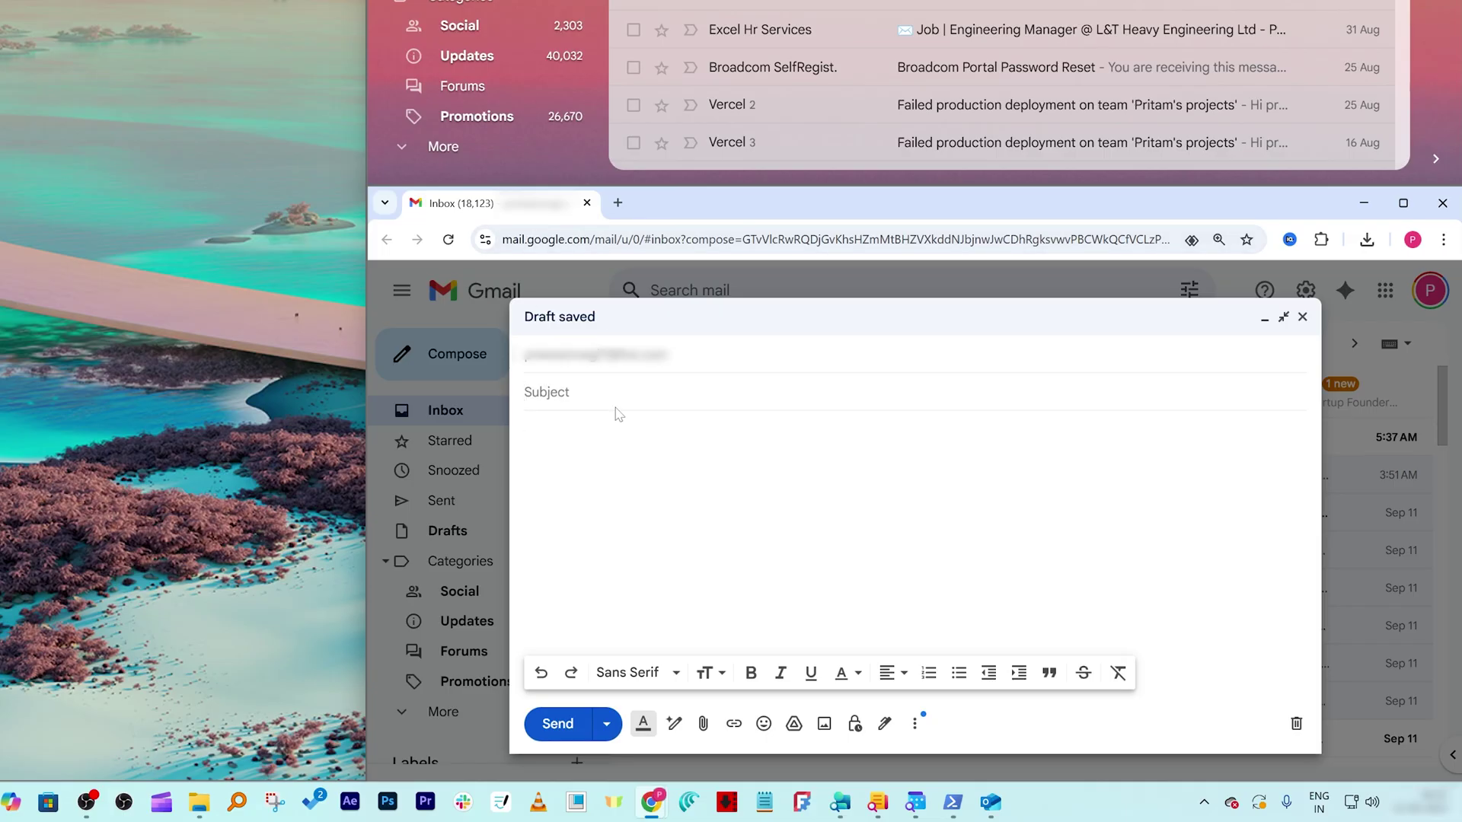
pyautogui.write('Test Fowarding Emil')
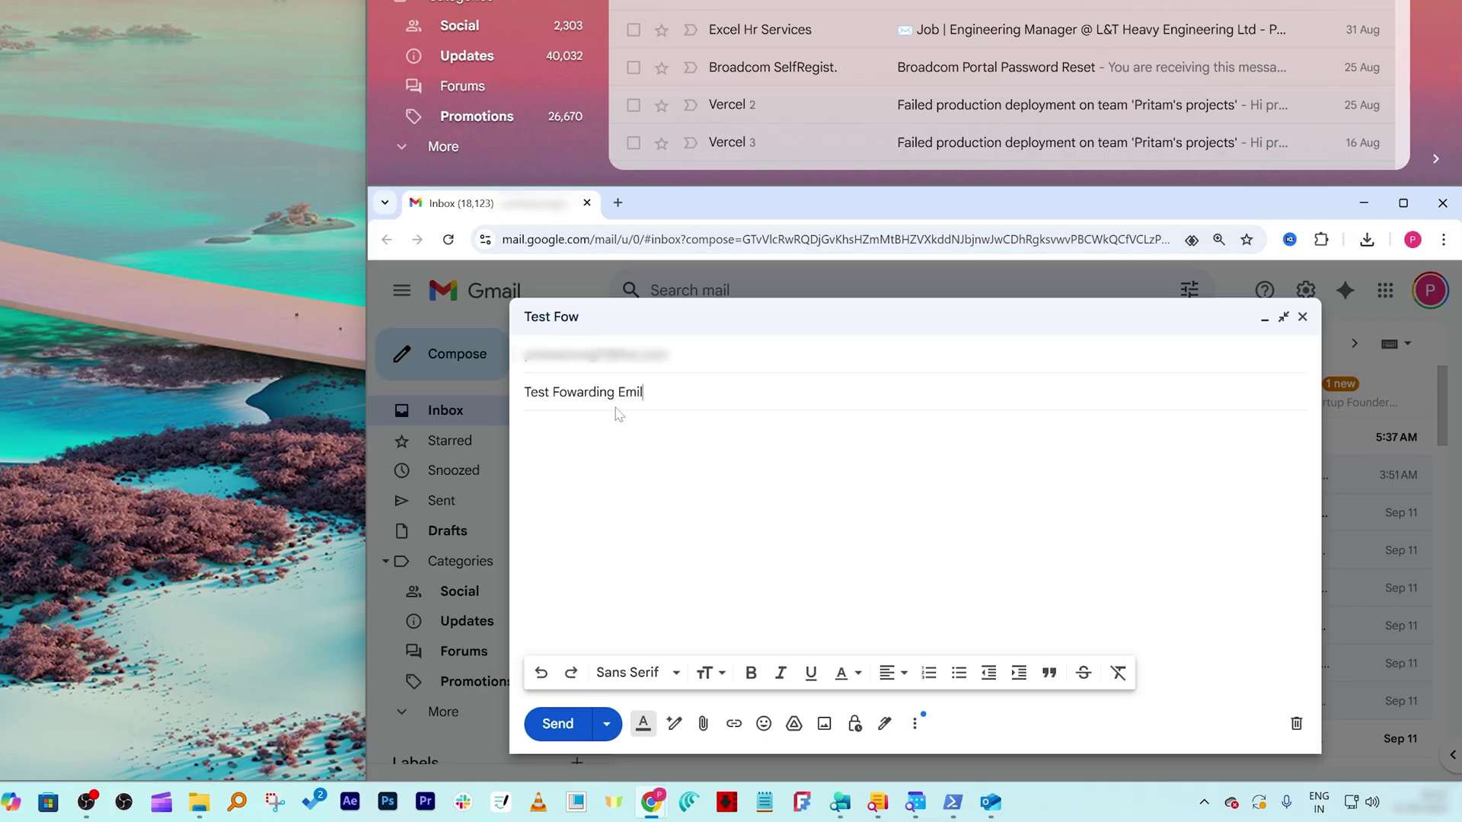
pyautogui.write('a')
pyautogui.press('Tab')
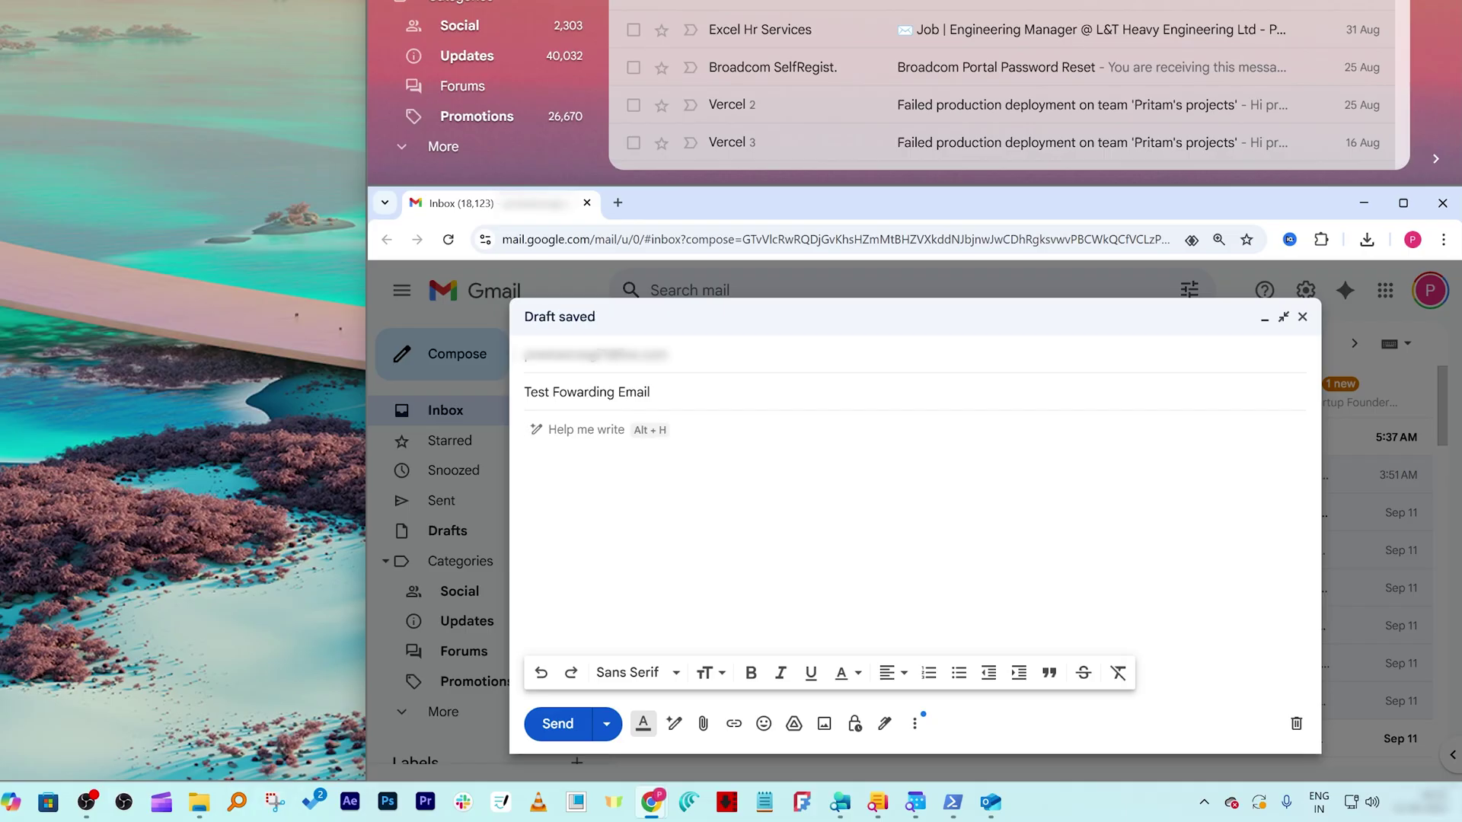
pyautogui.write('This is a text email where I will be seeing how the forwarding will work.')
pyautogui.press('Return')
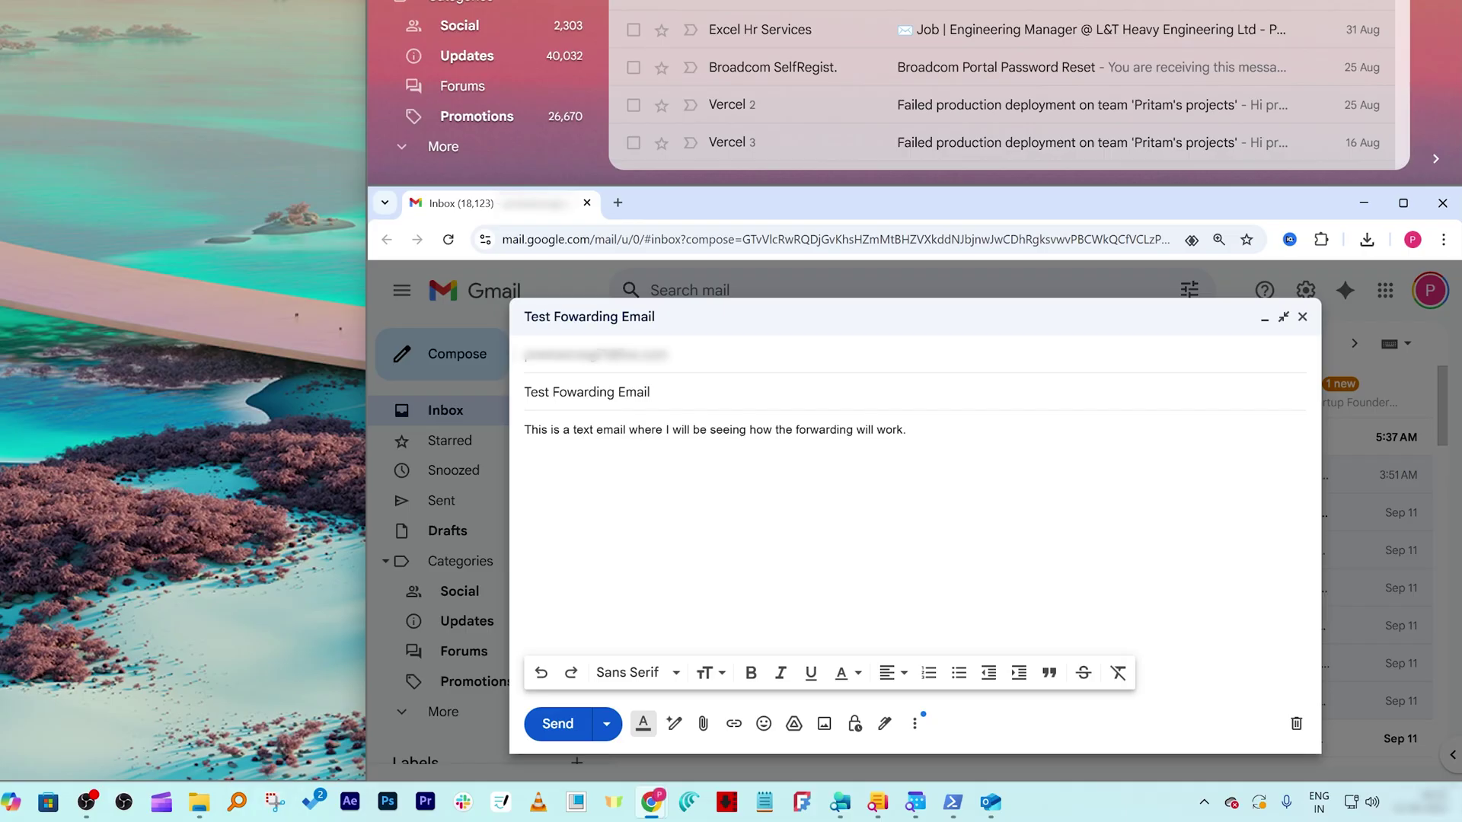
pyautogui.press('Return')
pyautogui.write('Thanks,')
pyautogui.press('Return')
pyautogui.write('Prit')
pyautogui.write('am')
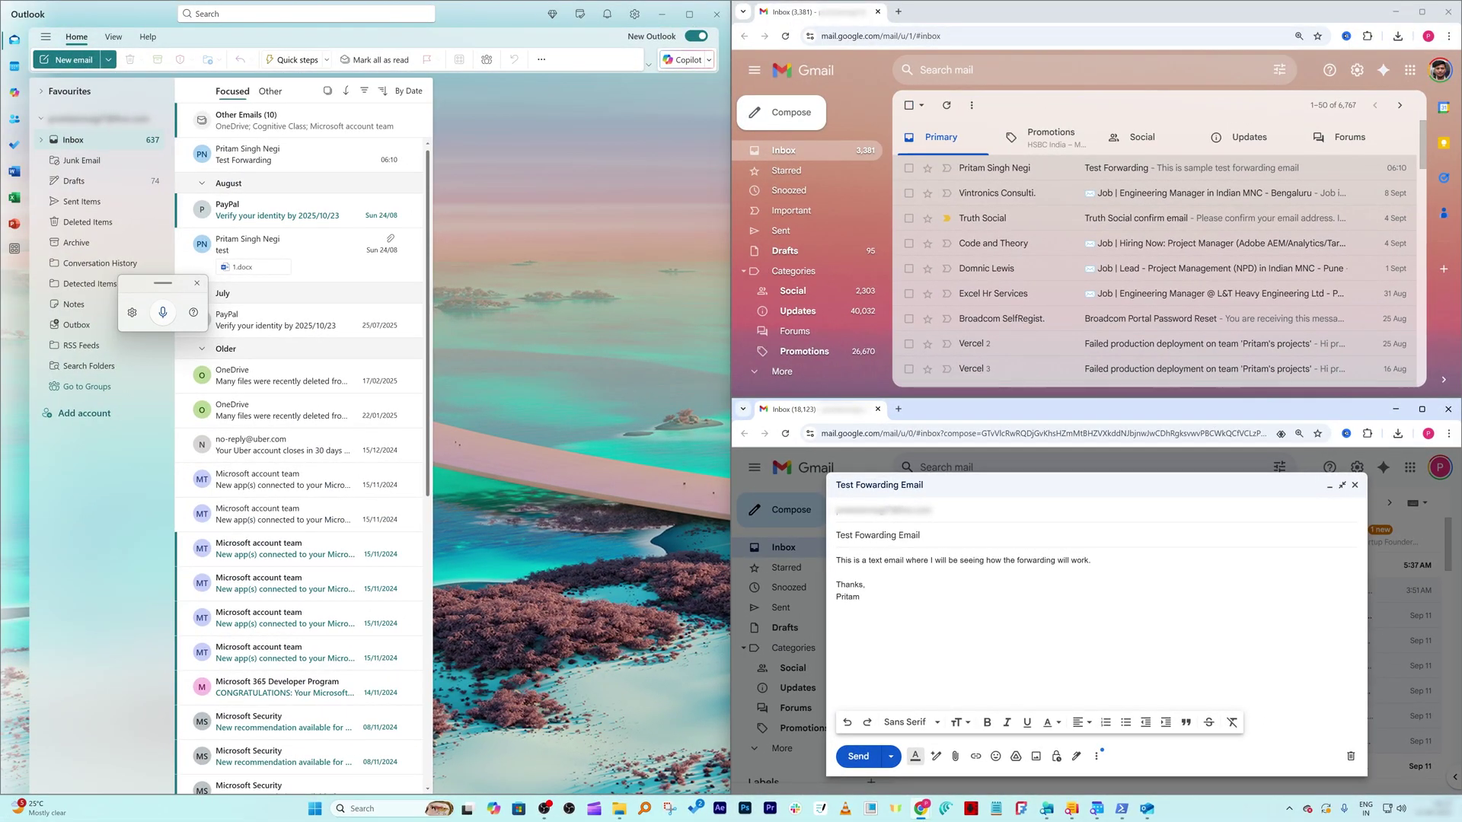
# Send the test email from Gmail and dismiss the 'Message sent' notice
pyautogui.click(571, 331)
pyautogui.moveTo(300, 154)
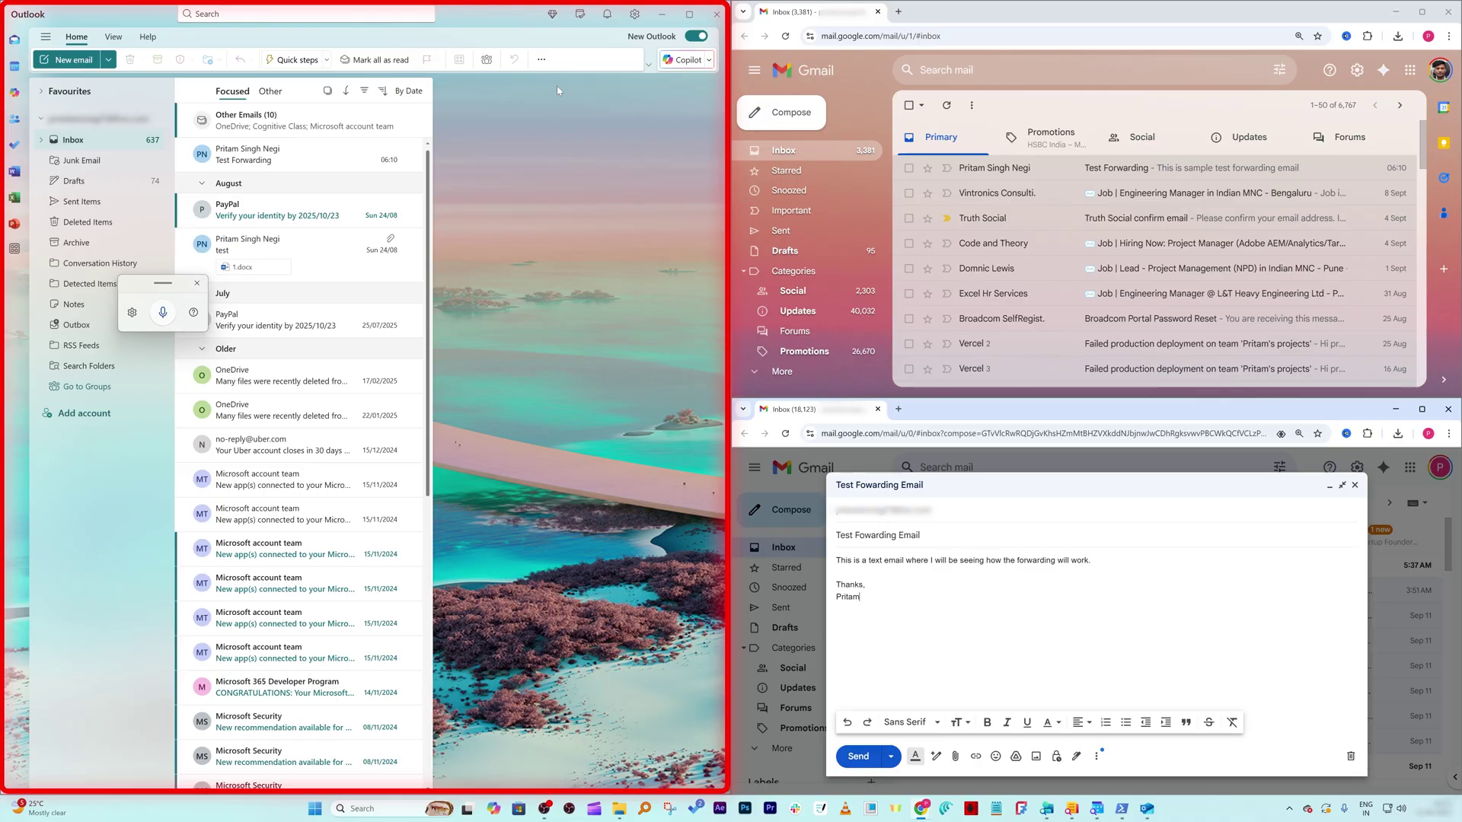
pyautogui.click(898, 58)
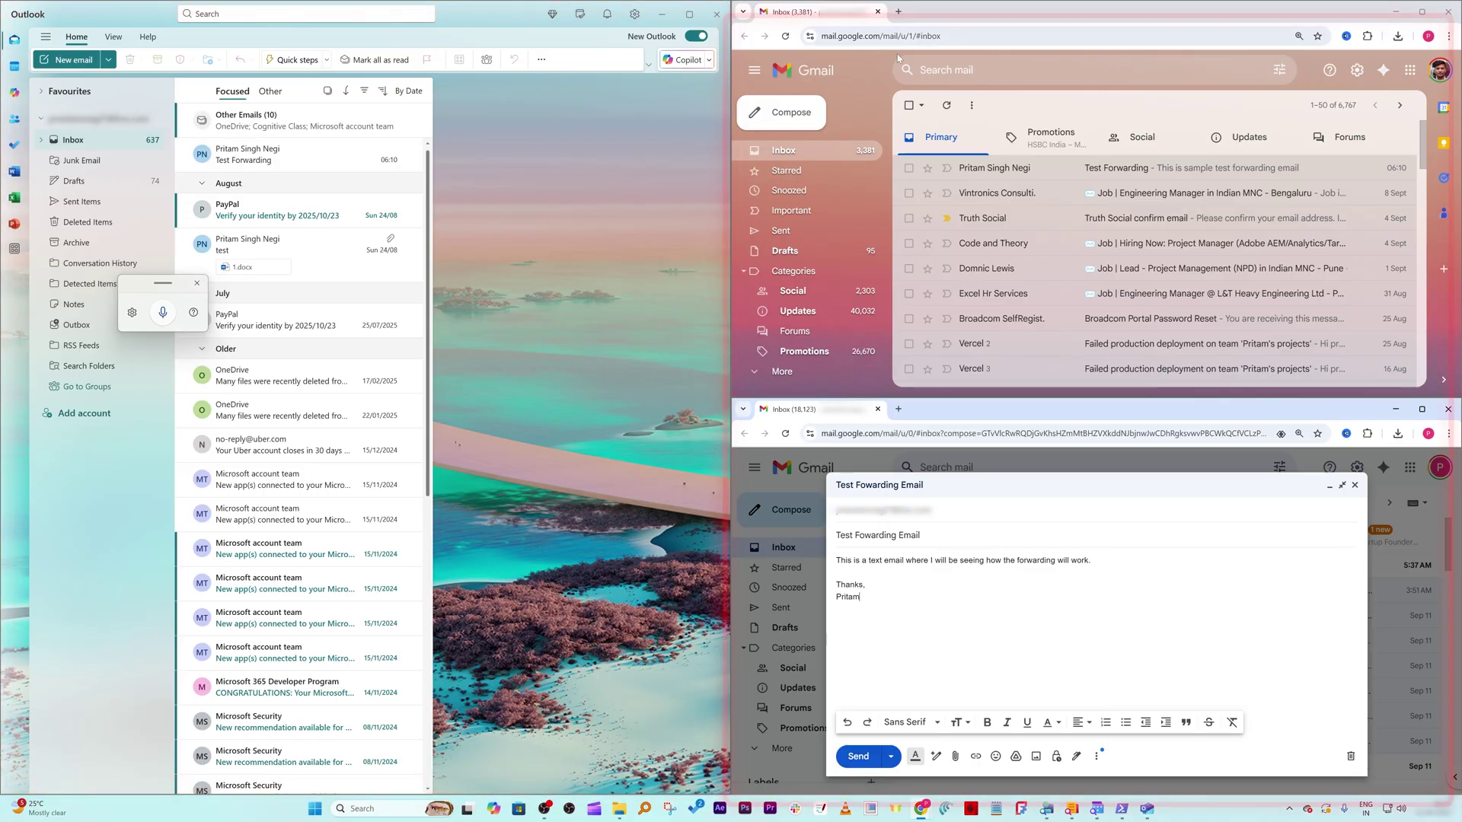
pyautogui.click(857, 757)
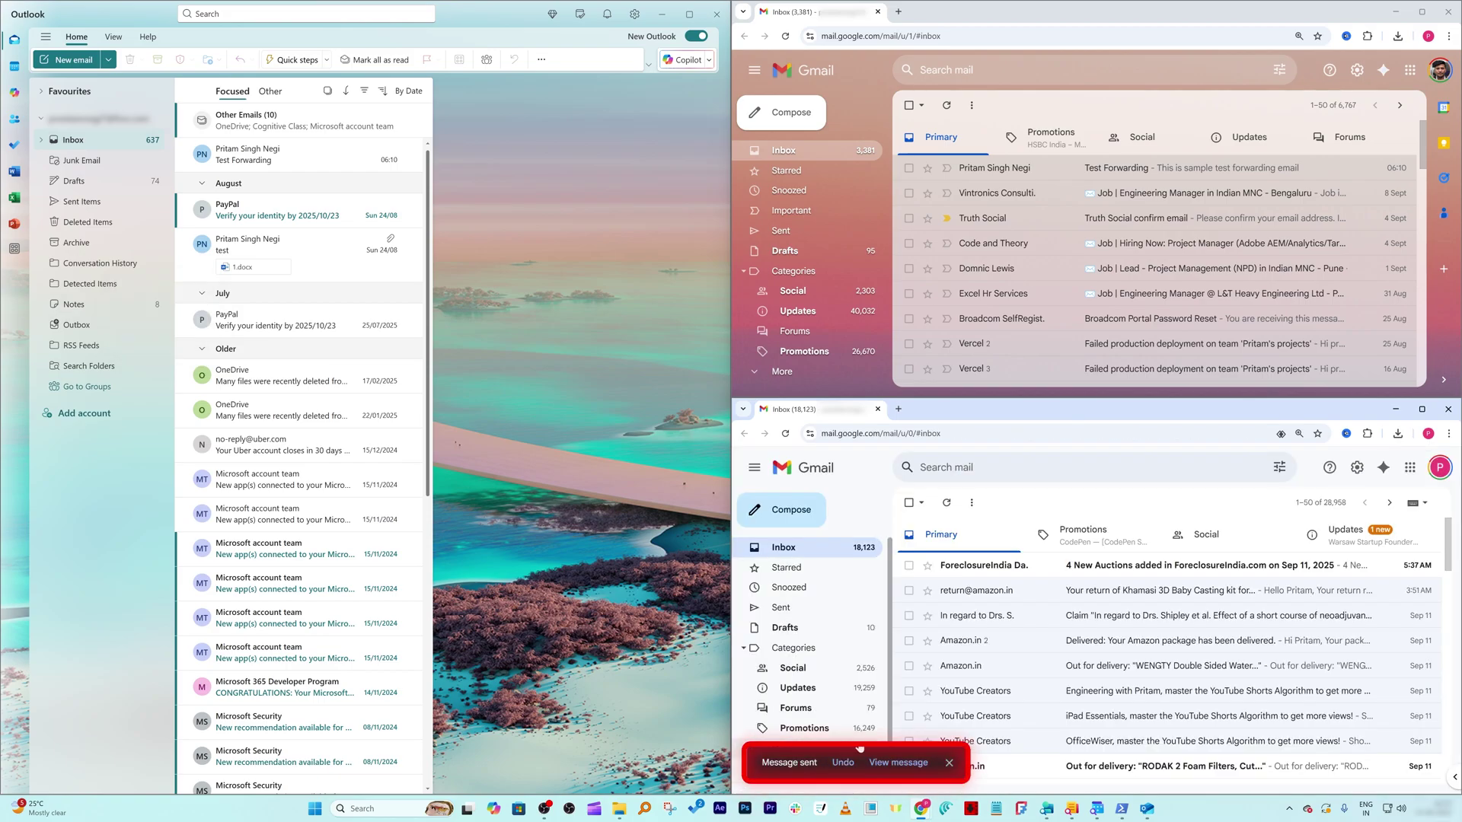
pyautogui.click(948, 762)
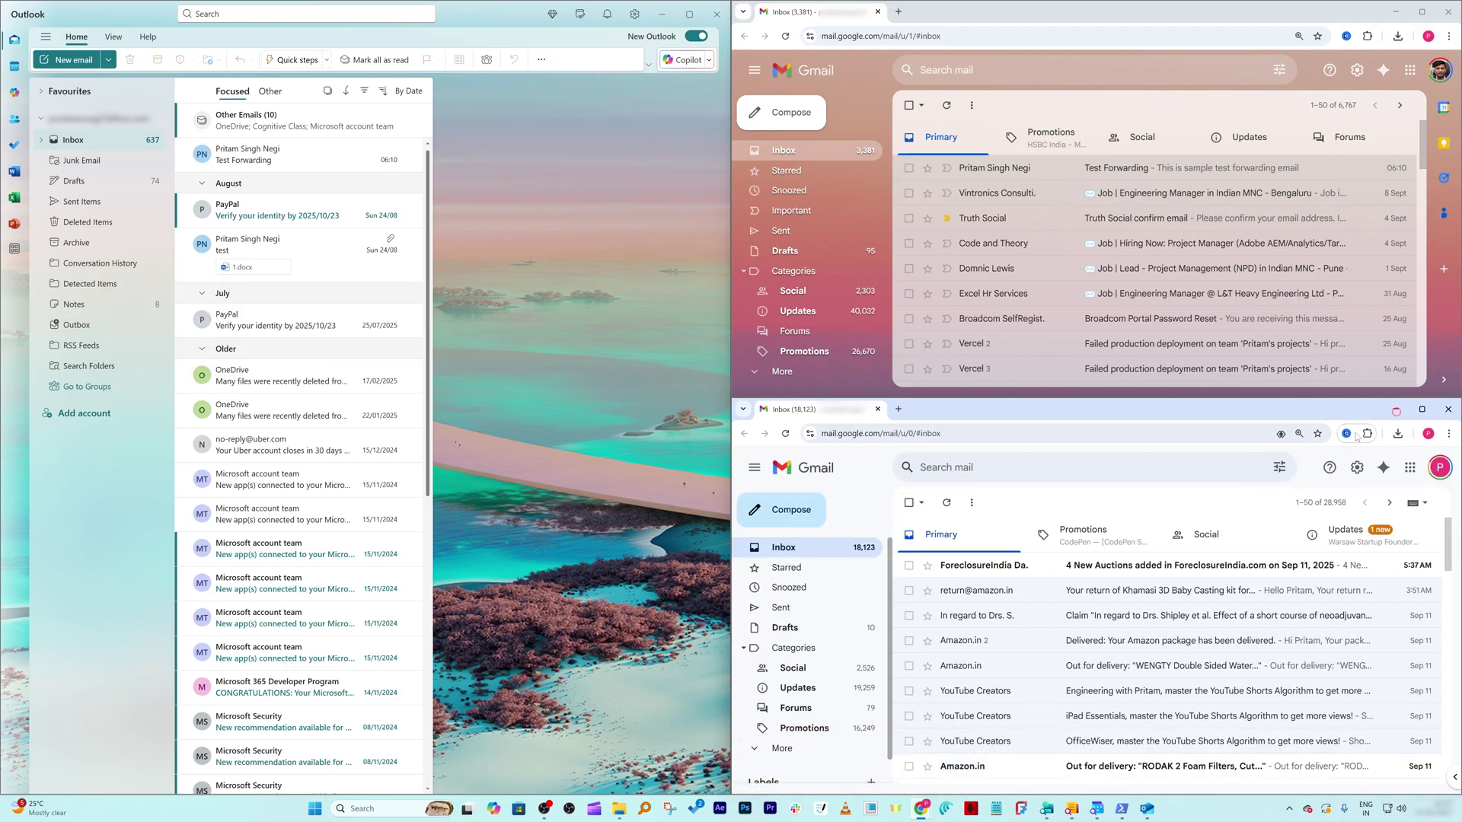
# View the arrived test email in Outlook and its forwarded copy in the other Gmail inbox
pyautogui.click(1396, 409)
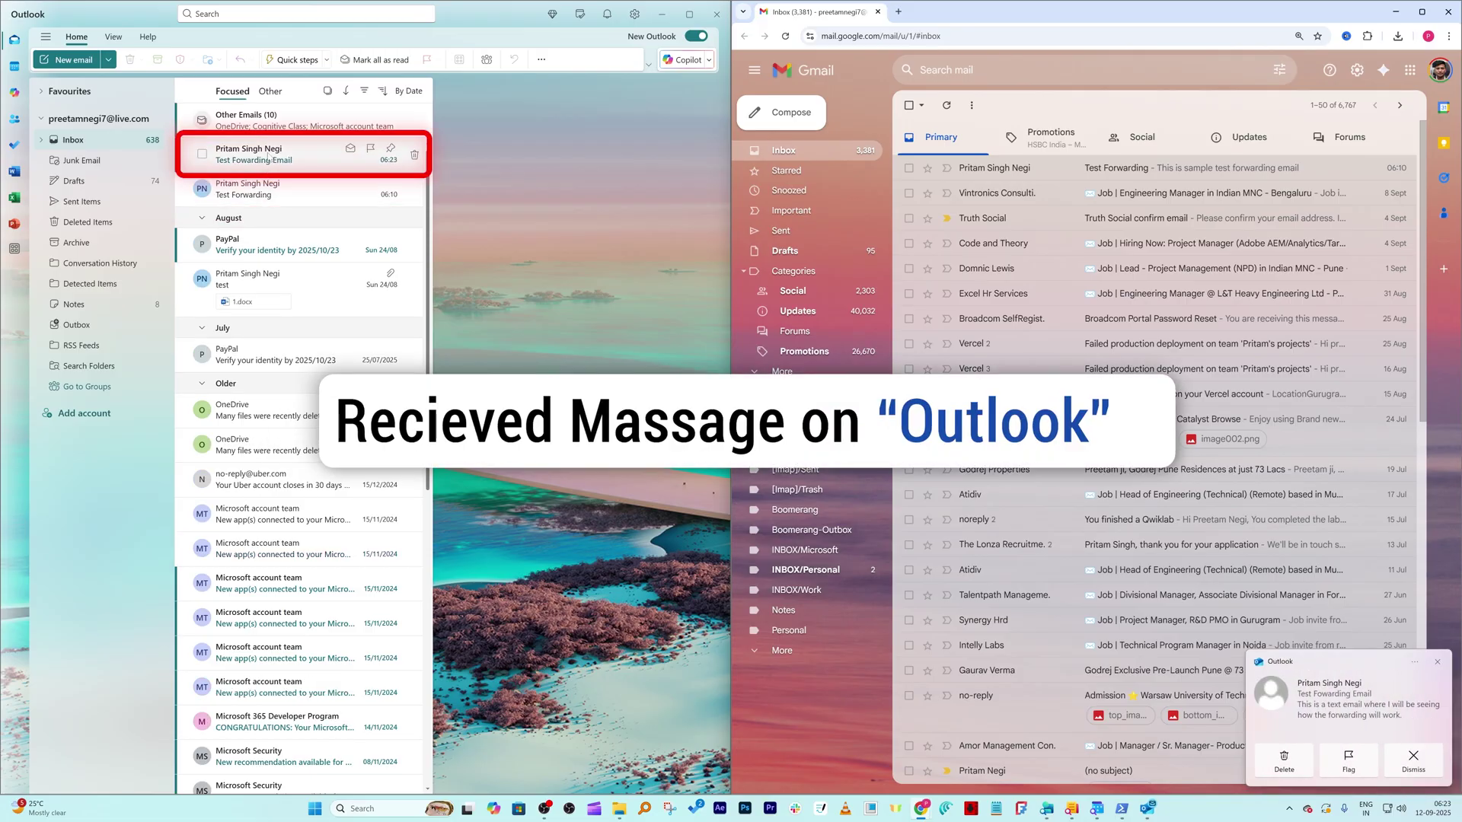
pyautogui.click(264, 153)
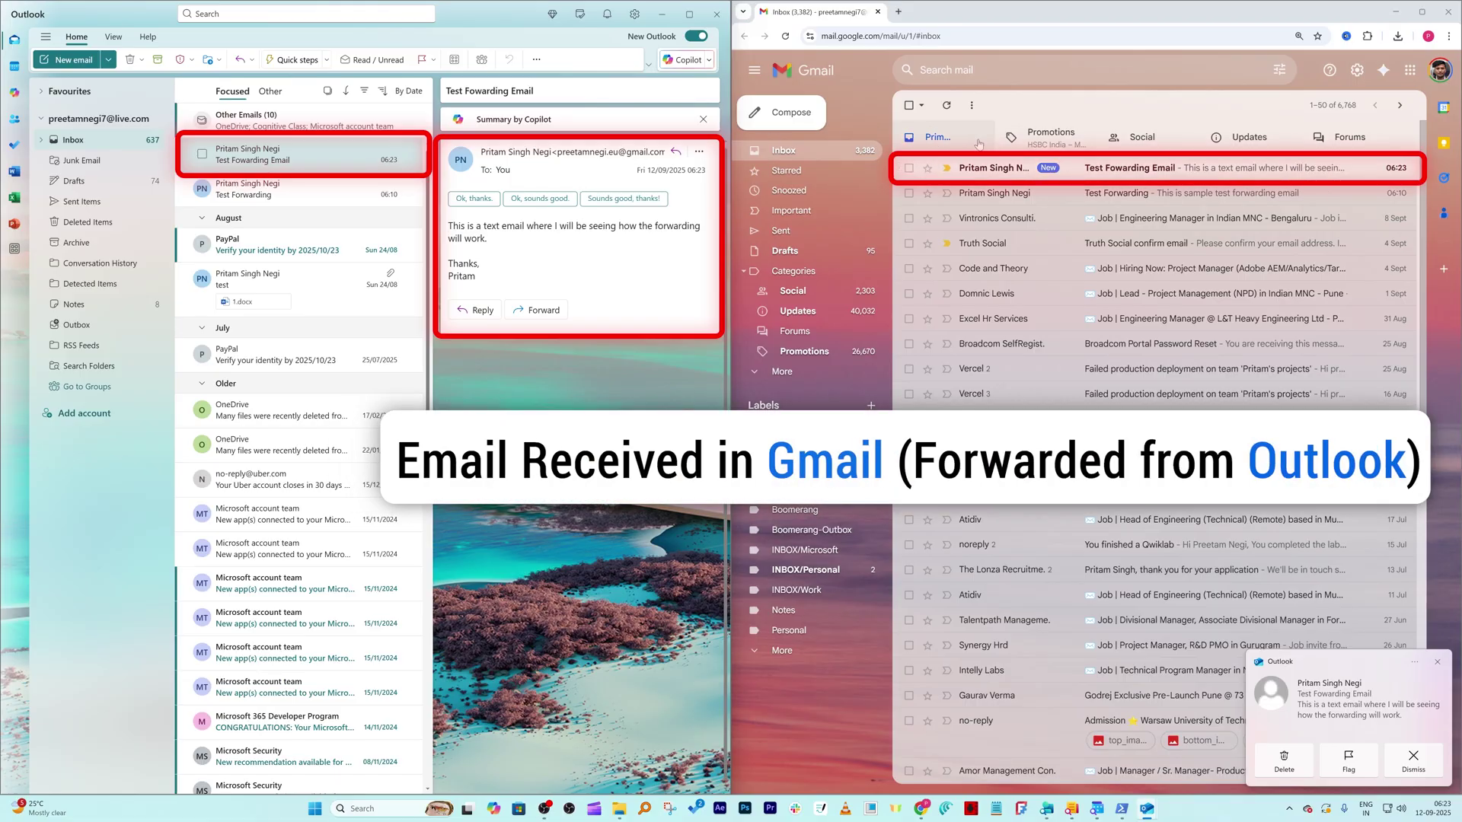
pyautogui.click(1062, 166)
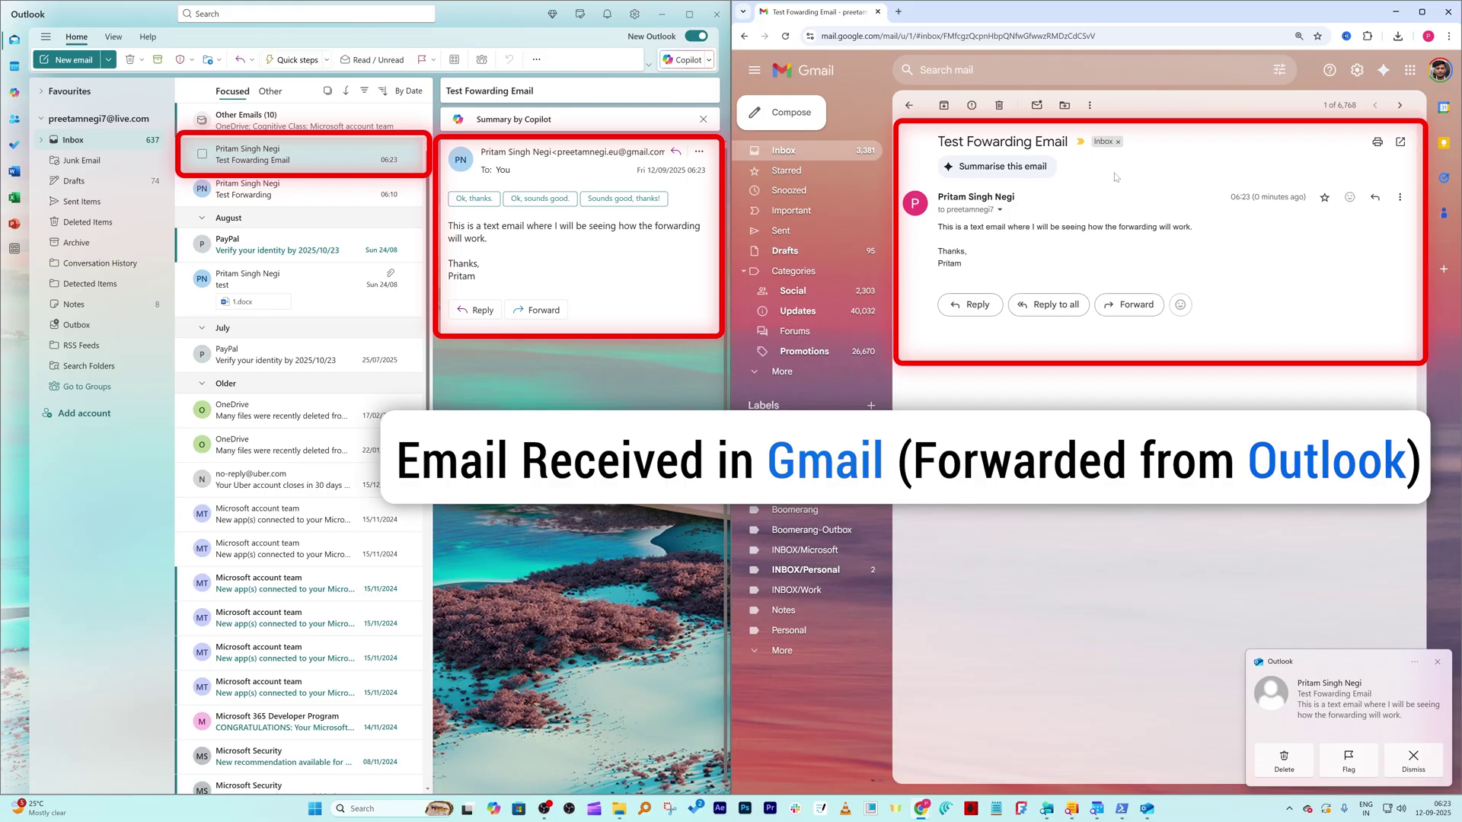